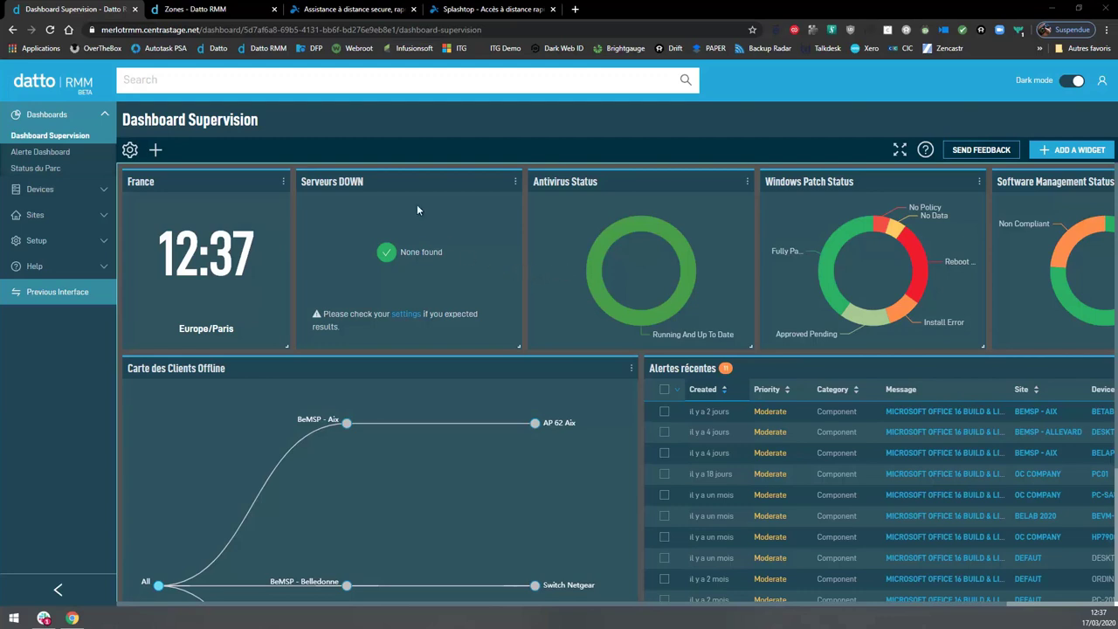
- Switch to the Splashtop website and view the Remote Support product page
{"action": "left_click", "coordinate": [365, 9]}
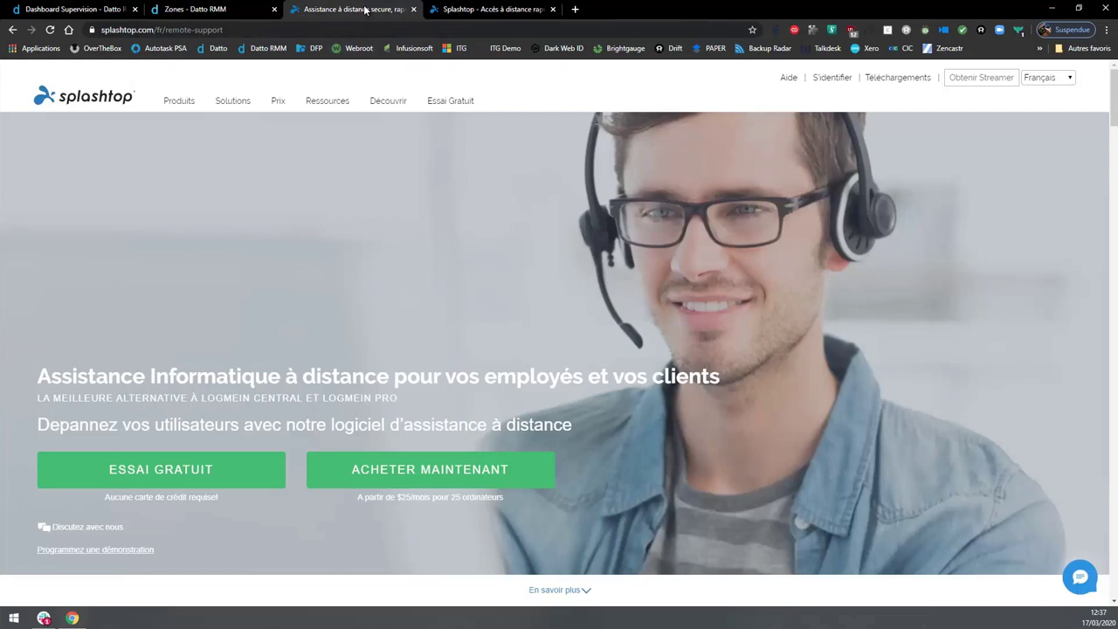
{"action": "mouse_move", "coordinate": [179, 101]}
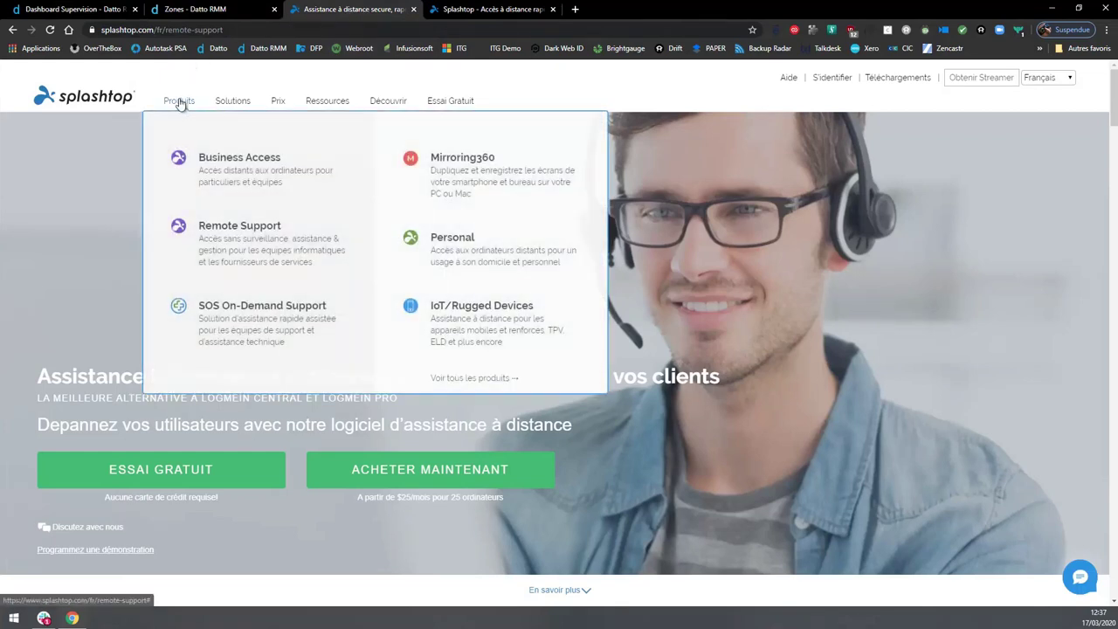
{"action": "left_click", "coordinate": [234, 230]}
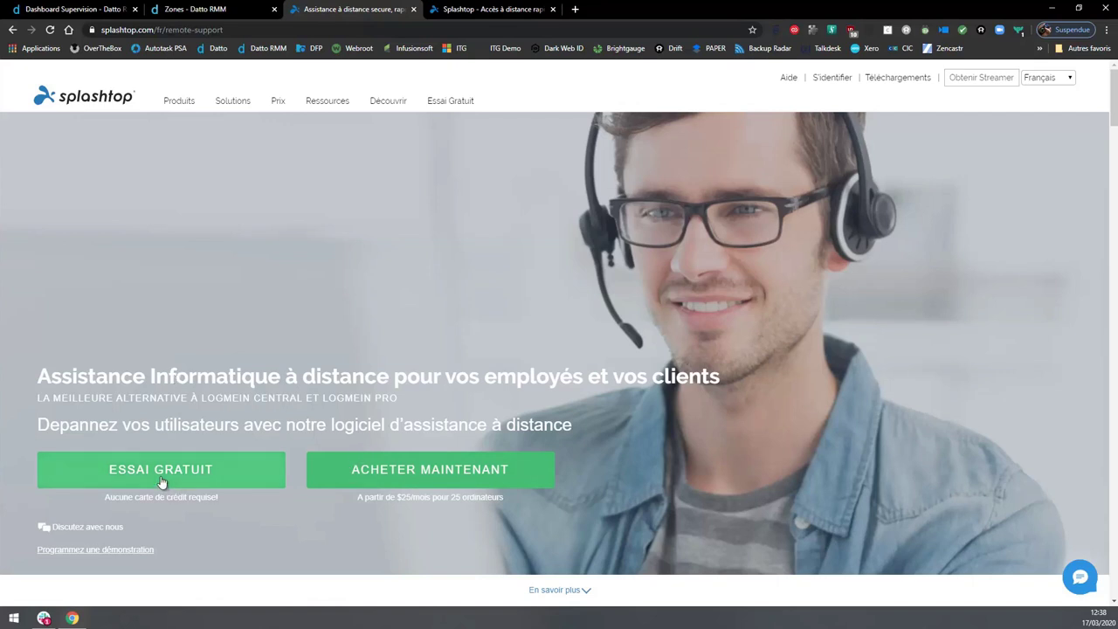
- In the Splashtop management console, create a combined user and computer group named CLIENT ABC
{"action": "left_click", "coordinate": [491, 9]}
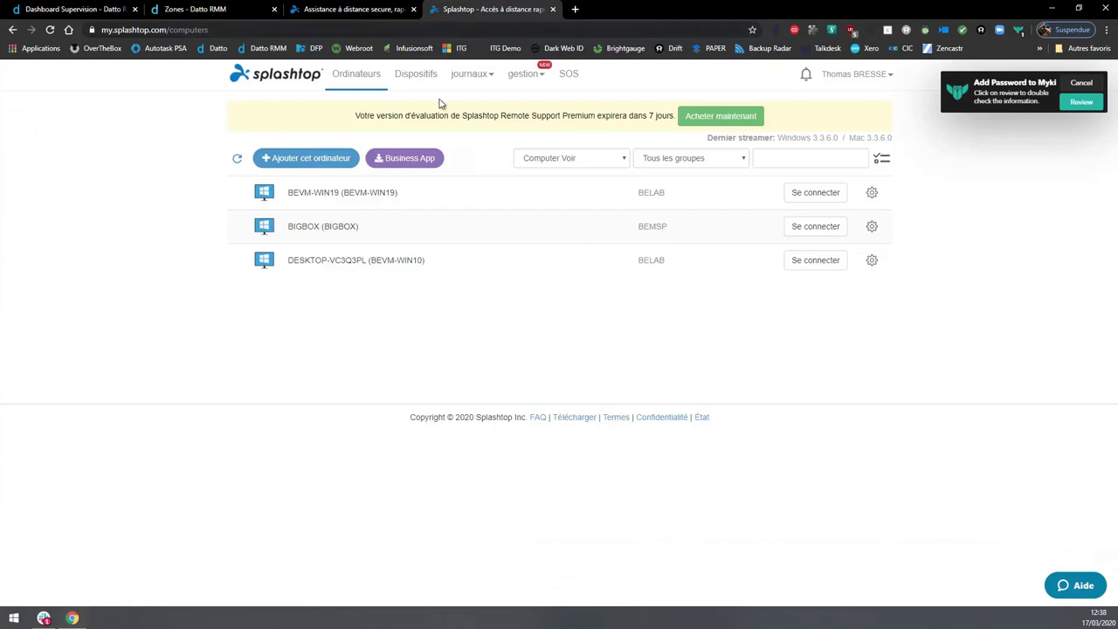
{"action": "left_click_drag", "start_coordinate": [473, 116], "coordinate": [568, 116]}
{"action": "left_click", "coordinate": [535, 117]}
{"action": "left_click", "coordinate": [534, 77]}
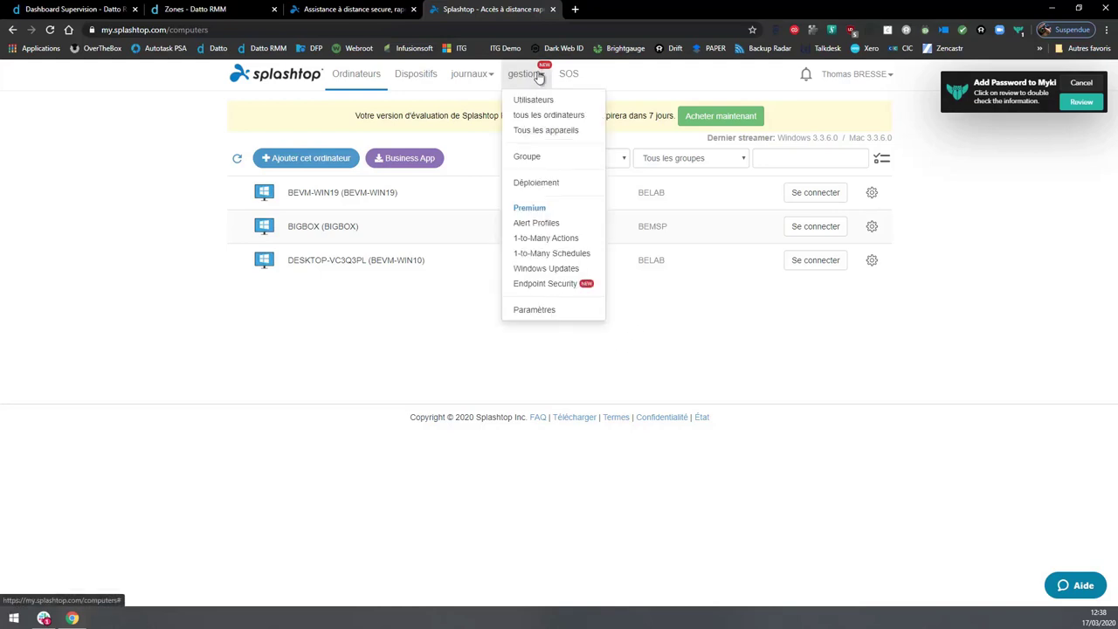
{"action": "left_click", "coordinate": [527, 159]}
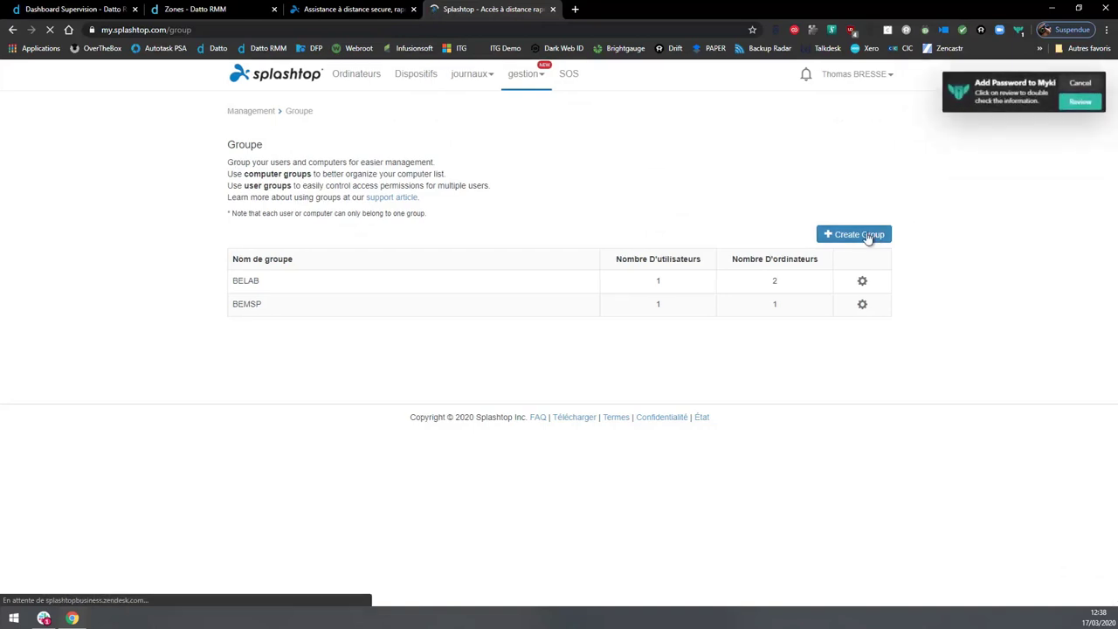
{"action": "left_click", "coordinate": [867, 236]}
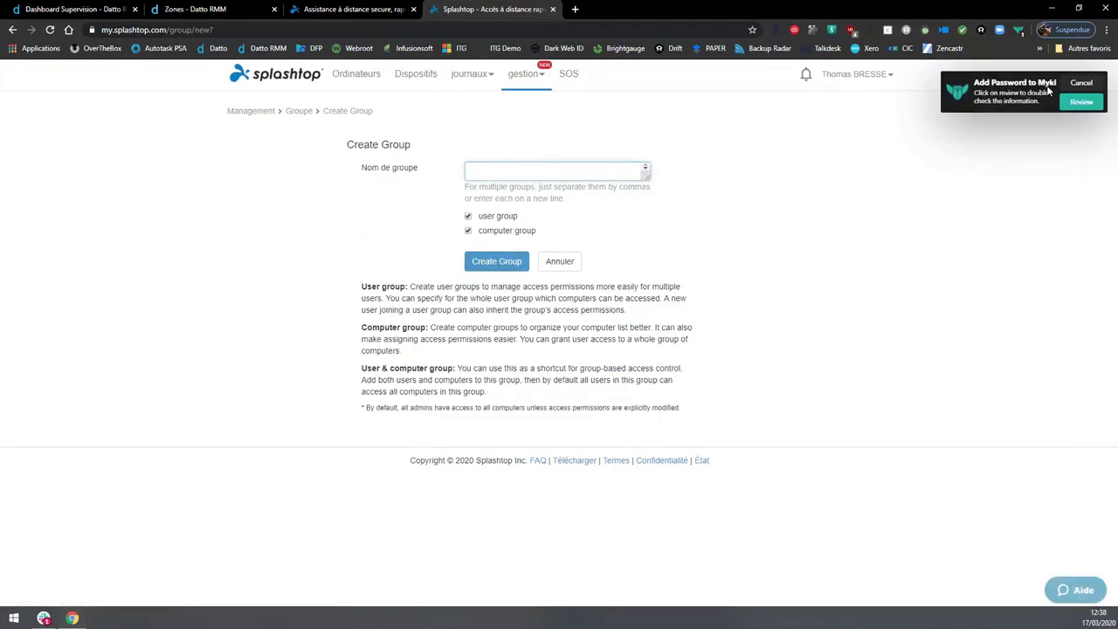
{"action": "left_click", "coordinate": [1080, 82]}
{"action": "left_click", "coordinate": [494, 171]}
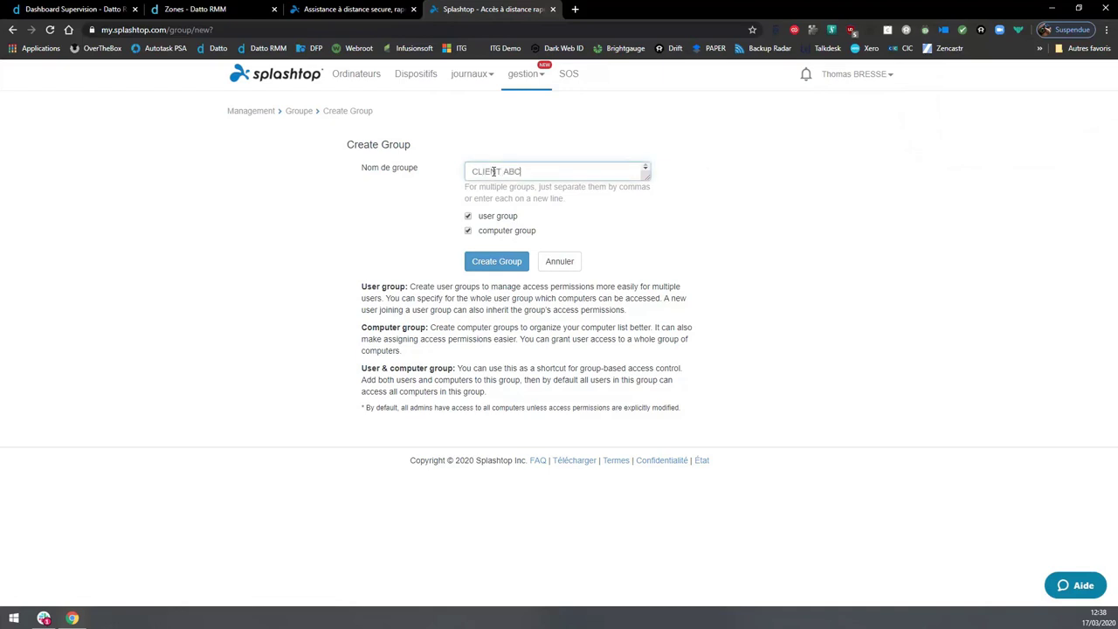
{"action": "left_click", "coordinate": [494, 261]}
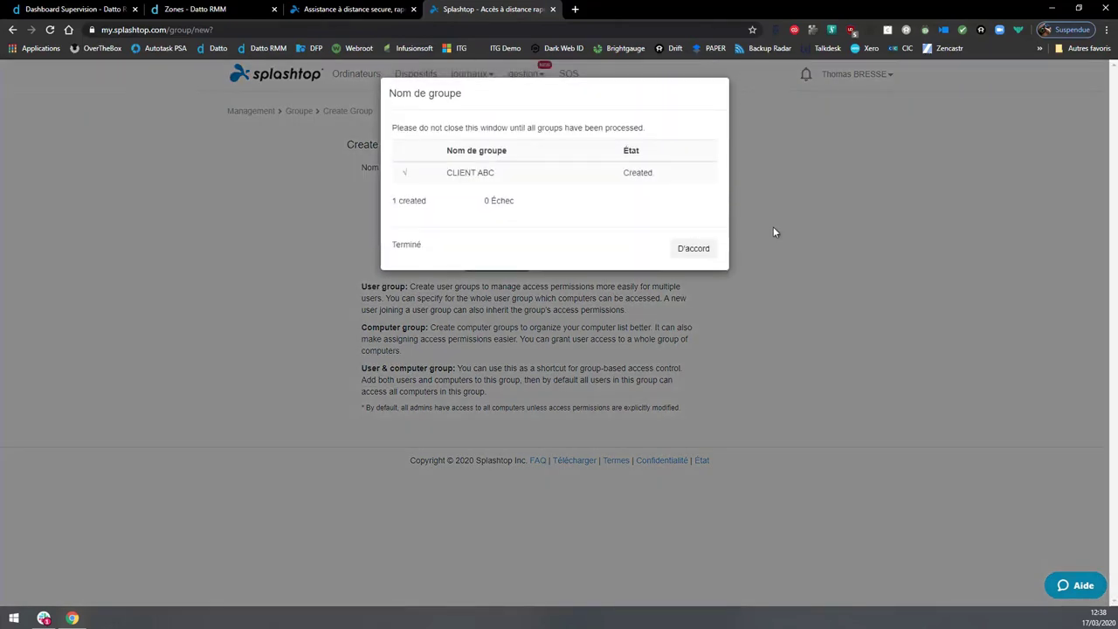
{"action": "left_click", "coordinate": [696, 251]}
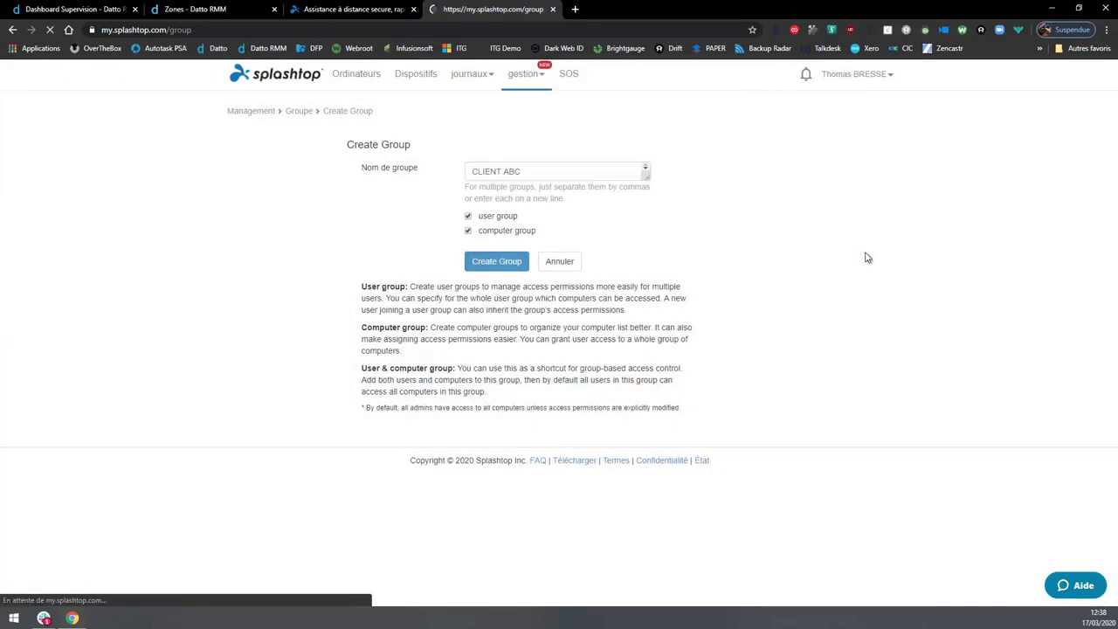
- Start a new Splashtop deployment package and name it CLIENT ABC
{"action": "left_click", "coordinate": [528, 74]}
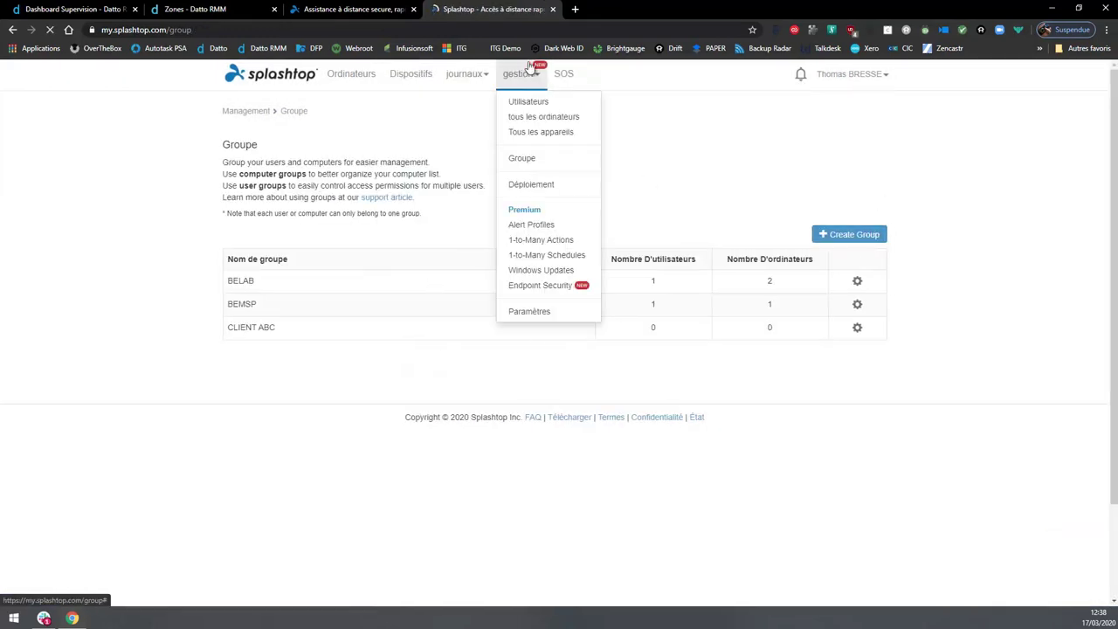
{"action": "left_click", "coordinate": [540, 187]}
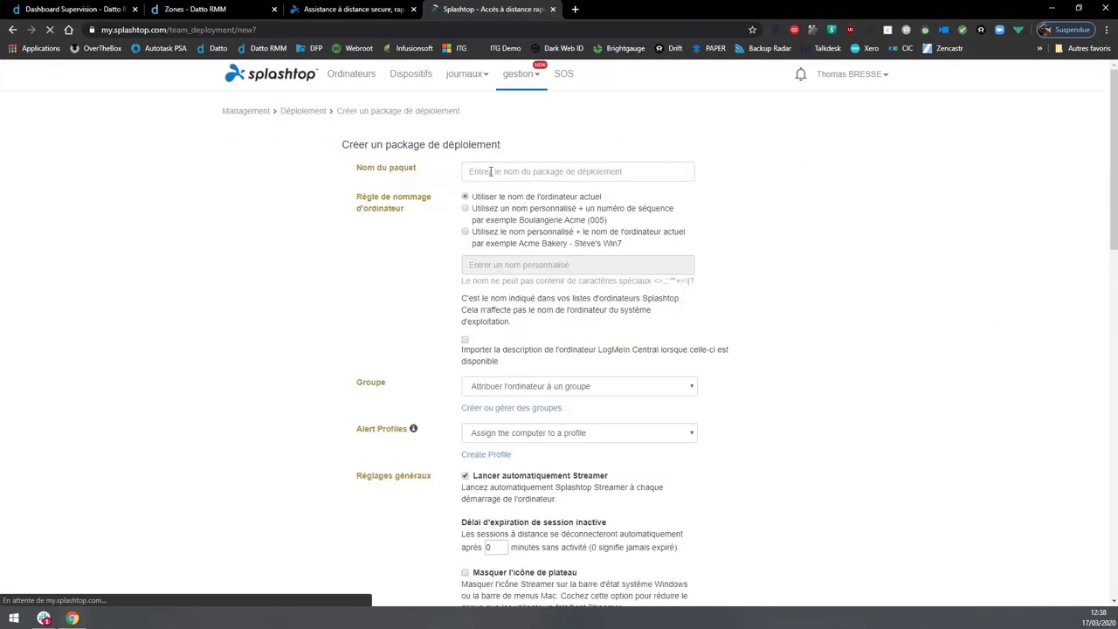
{"action": "left_click", "coordinate": [491, 170]}
{"action": "type", "text": "CLIENT AB"}
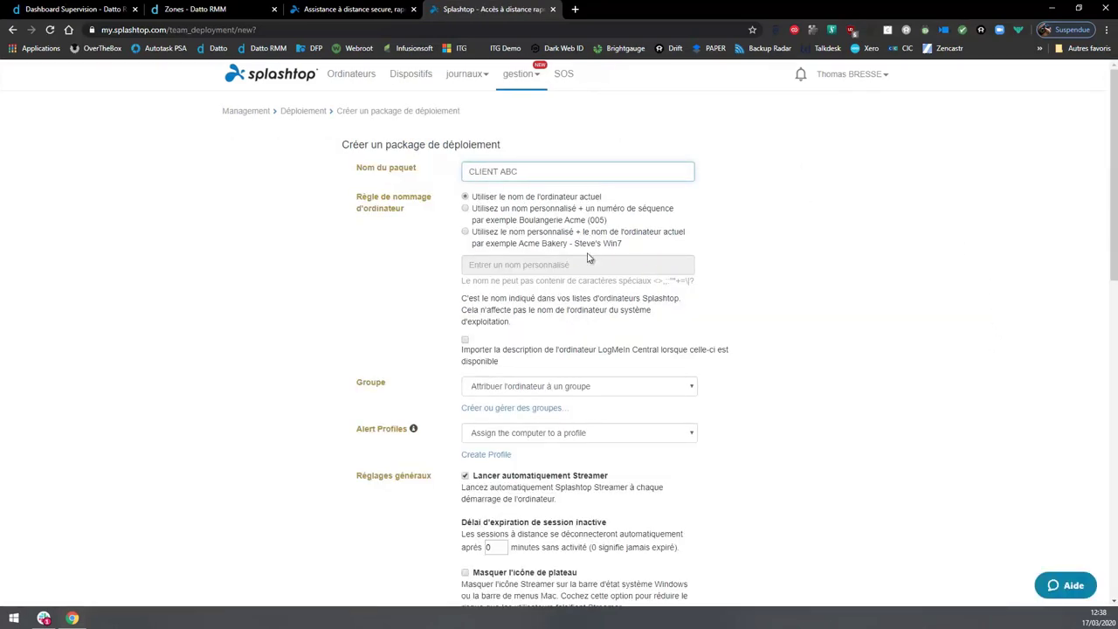
{"action": "type", "text": "C"}
- Assign the deployment package's computers to the CLIENT ABC group
{"action": "scroll", "coordinate": [755, 307], "scroll_direction": "down", "scroll_amount": 1}
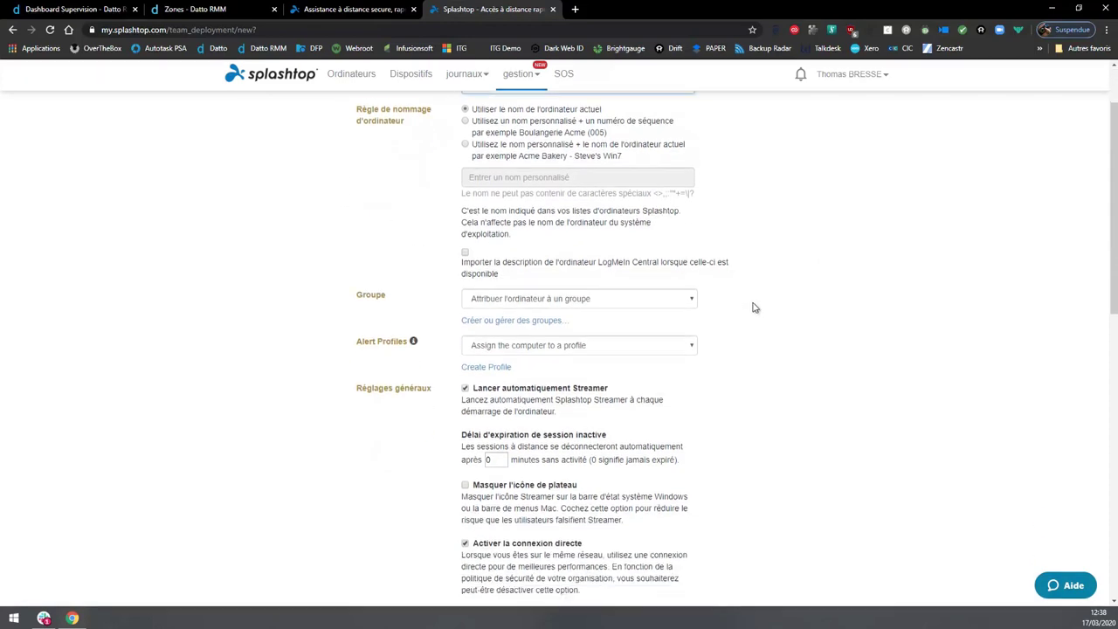
{"action": "left_click", "coordinate": [479, 76]}
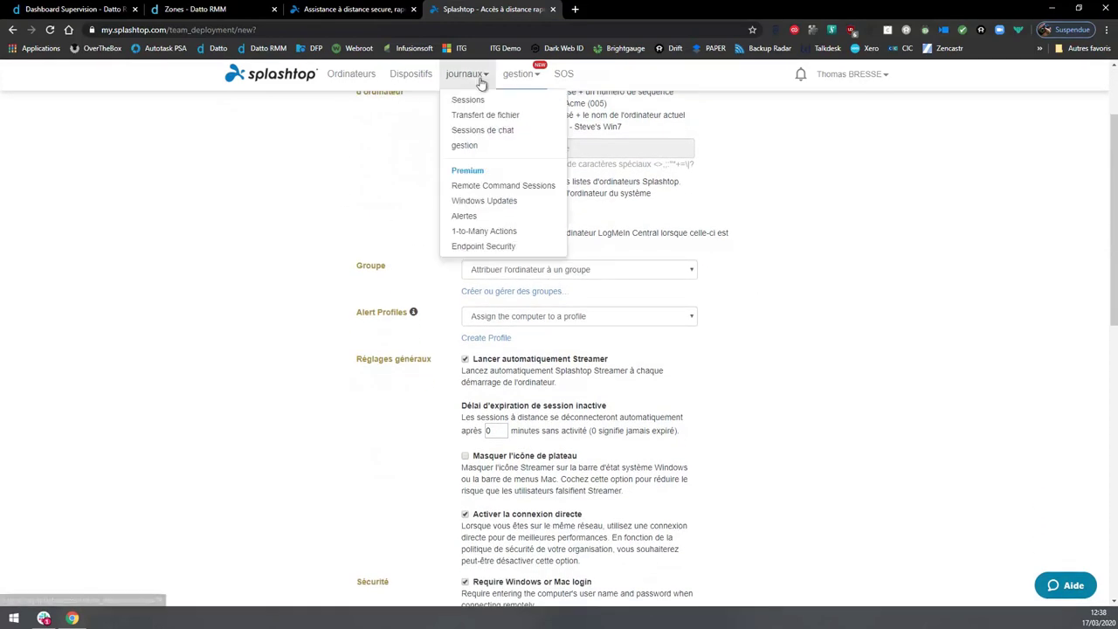
{"action": "left_click", "coordinate": [812, 232]}
{"action": "scroll", "coordinate": [764, 212], "scroll_direction": "up", "scroll_amount": 2}
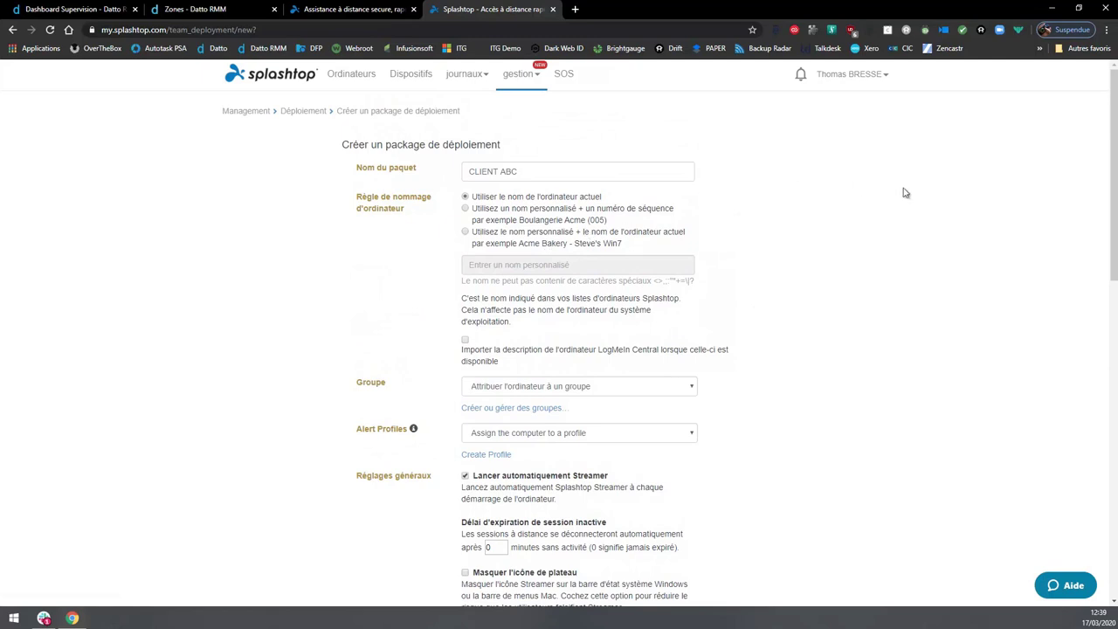
{"action": "left_click", "coordinate": [667, 391]}
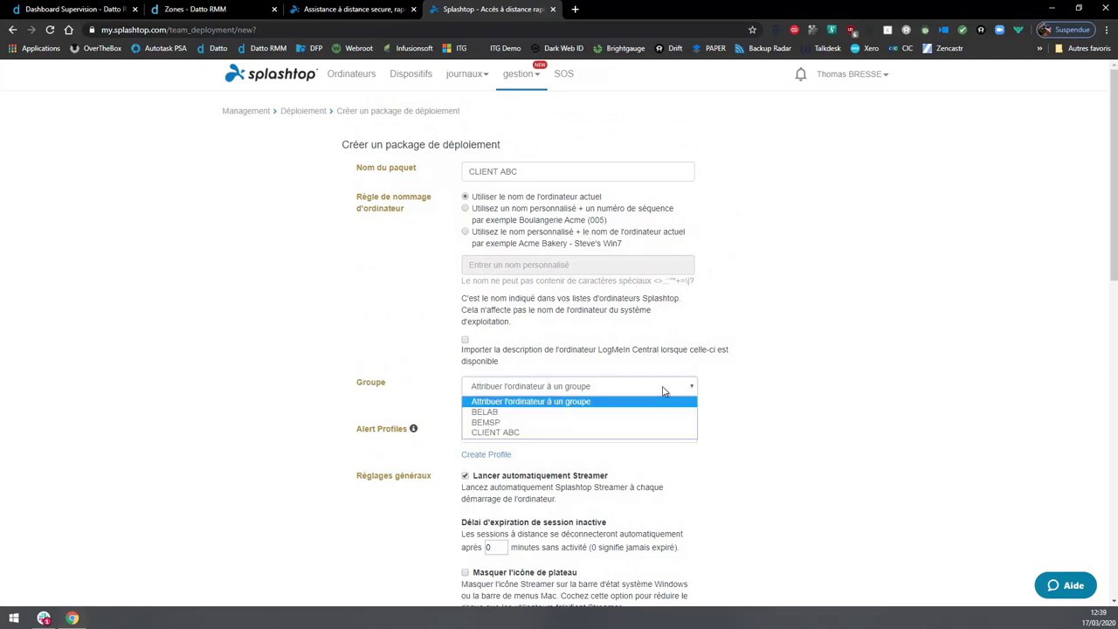
{"action": "left_click", "coordinate": [506, 433]}
- Review the package's general, security, sound and proxy settings, keep the defaults including Require Windows or Mac login, and save the package
{"action": "scroll", "coordinate": [756, 397], "scroll_direction": "down", "scroll_amount": 2}
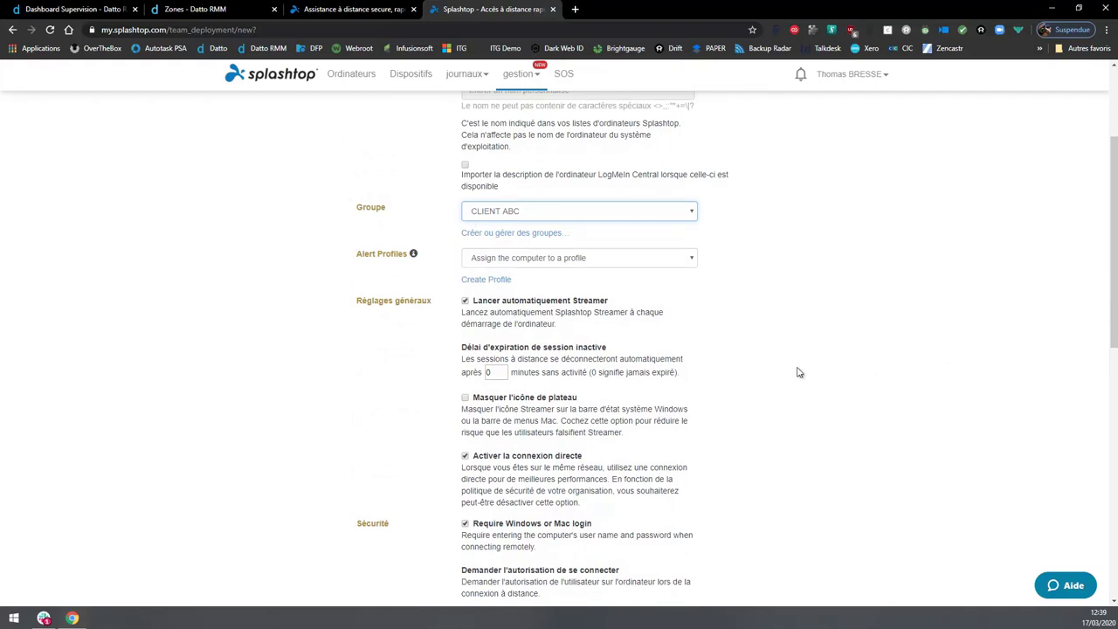
{"action": "scroll", "coordinate": [797, 373], "scroll_direction": "down", "scroll_amount": 1}
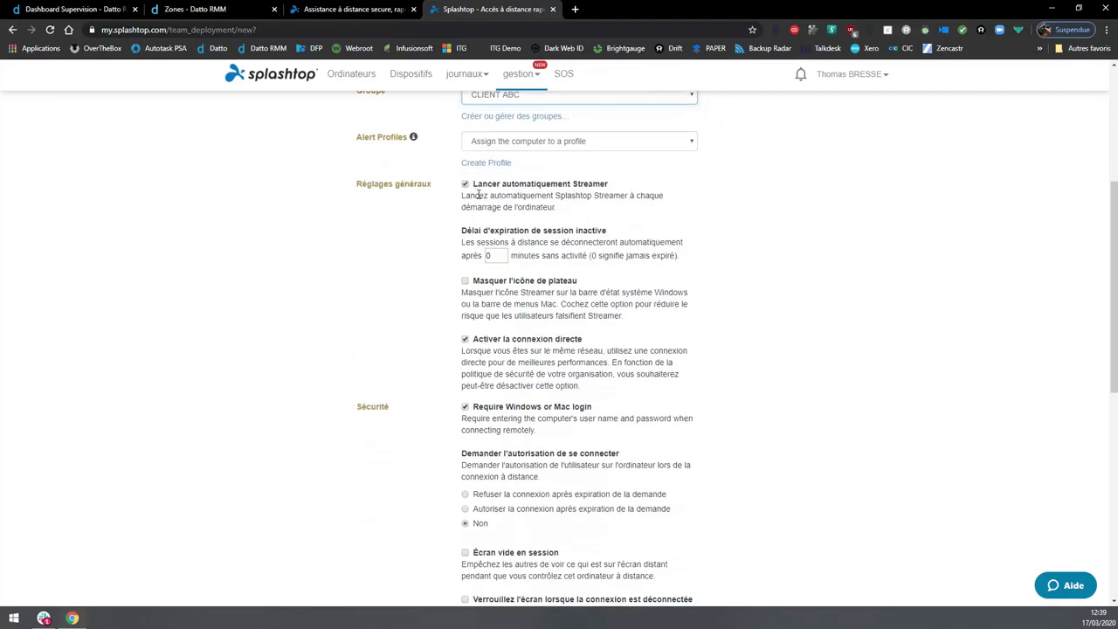
{"action": "scroll", "coordinate": [465, 288], "scroll_direction": "down", "scroll_amount": 1}
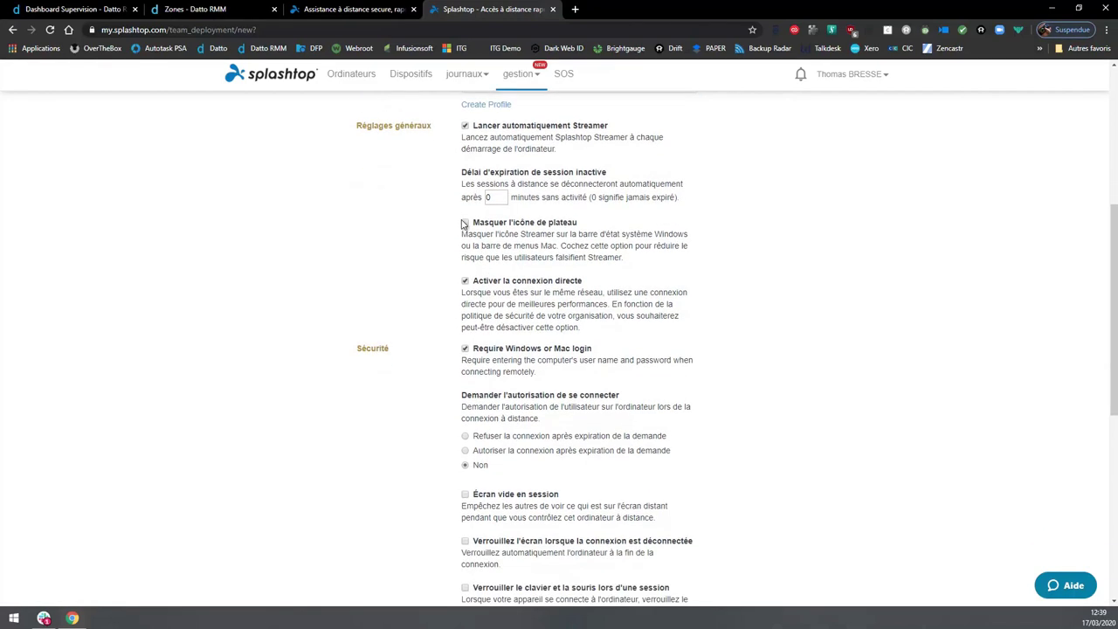
{"action": "scroll", "coordinate": [327, 332], "scroll_direction": "down", "scroll_amount": 2}
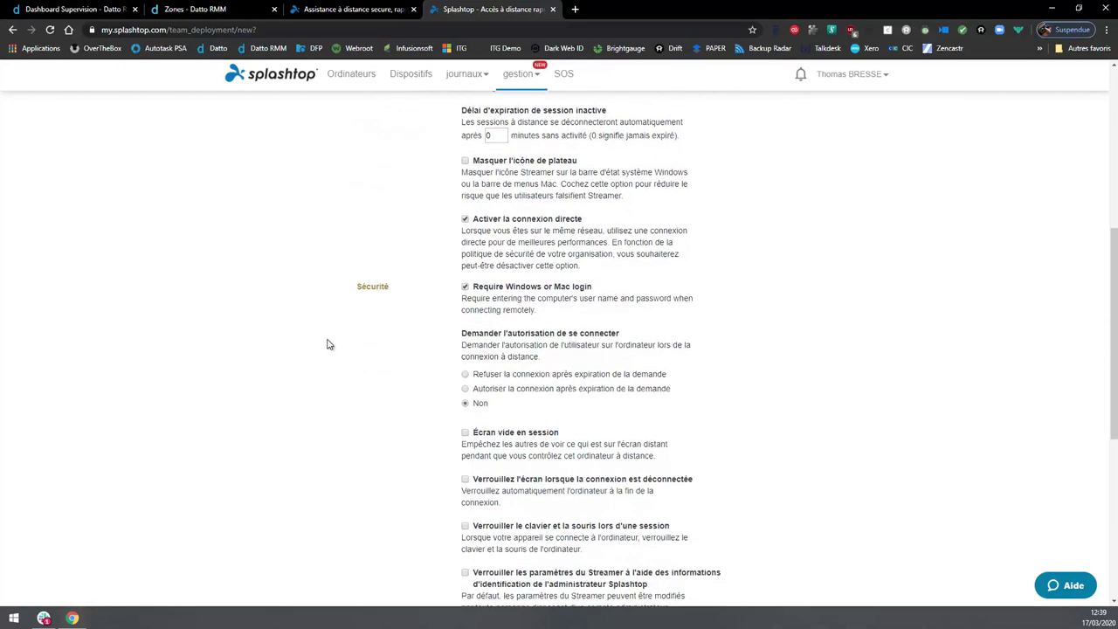
{"action": "left_click_drag", "start_coordinate": [465, 234], "coordinate": [603, 241]}
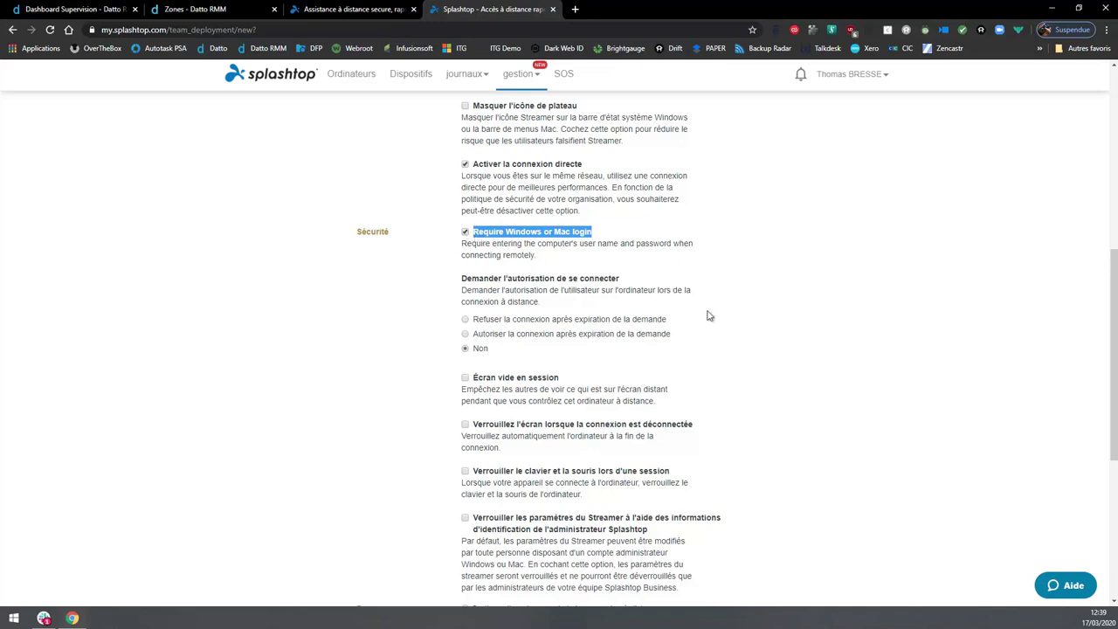
{"action": "scroll", "coordinate": [746, 331], "scroll_direction": "down", "scroll_amount": 2}
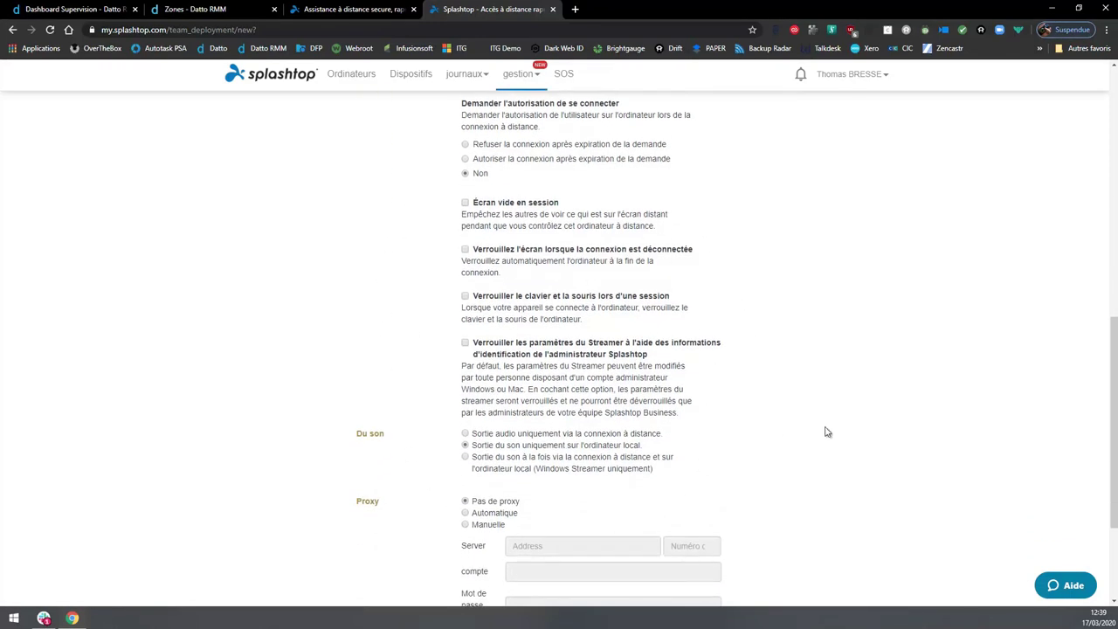
{"action": "scroll", "coordinate": [828, 432], "scroll_direction": "down", "scroll_amount": 2}
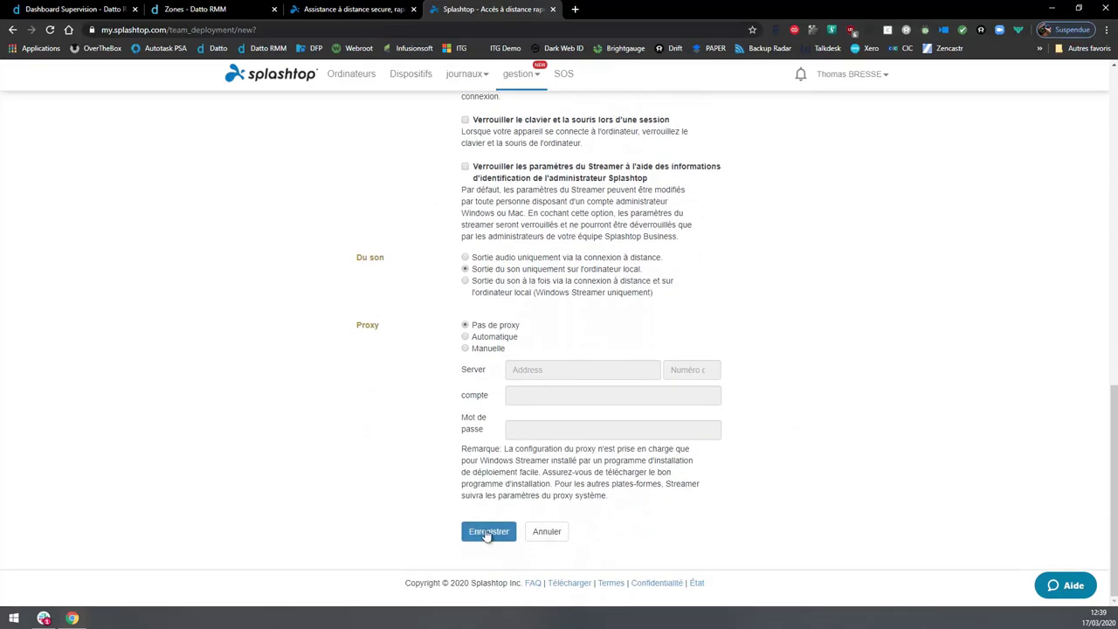
{"action": "left_click", "coordinate": [487, 532]}
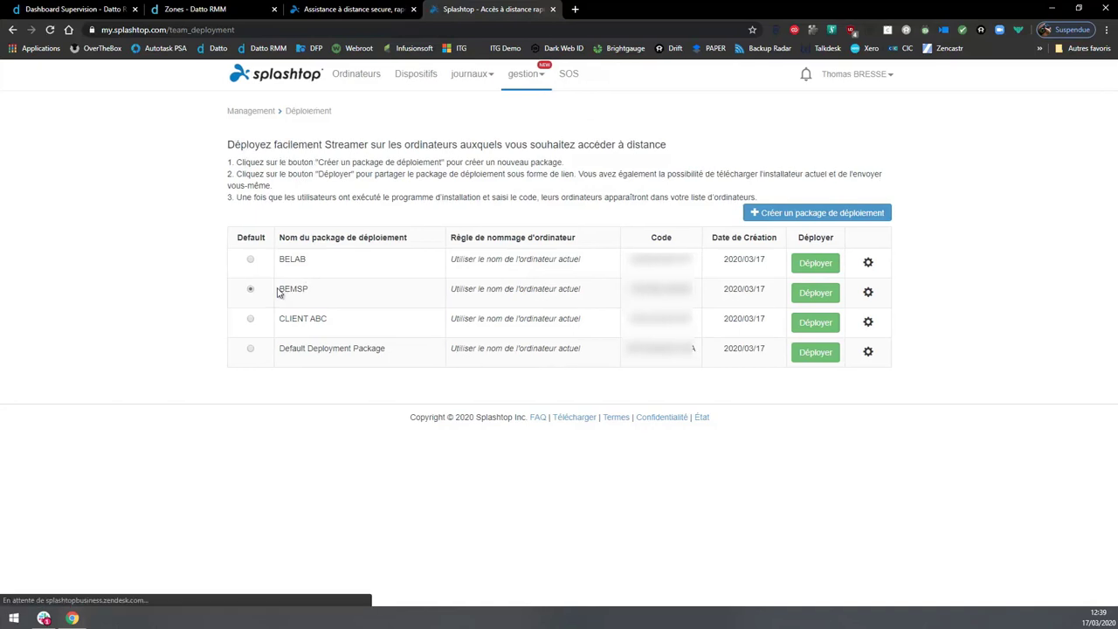
- Copy the deployment code of the CLIENT ABC package
{"action": "triple_click", "coordinate": [294, 320]}
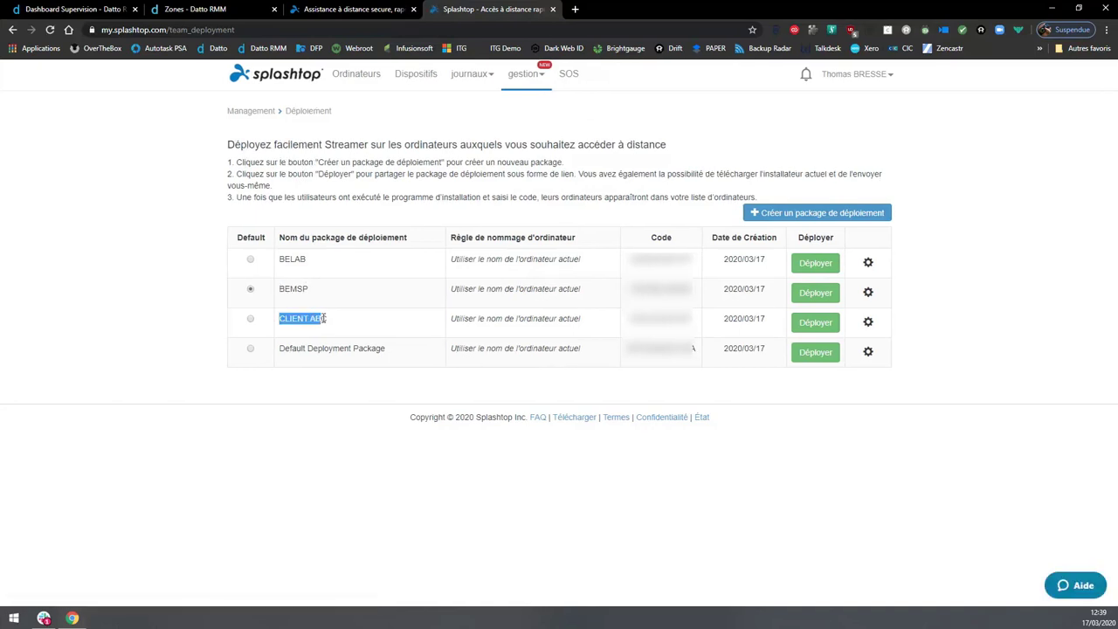
{"action": "left_click_drag", "start_coordinate": [625, 320], "coordinate": [693, 319]}
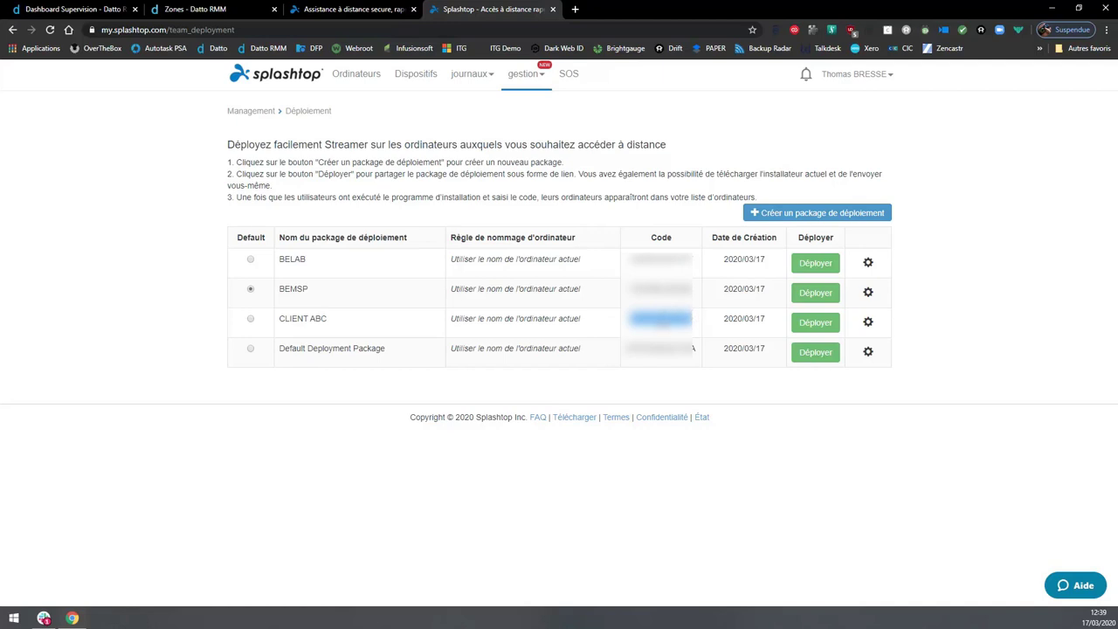
{"action": "right_click", "coordinate": [651, 313]}
{"action": "left_click", "coordinate": [680, 322]}
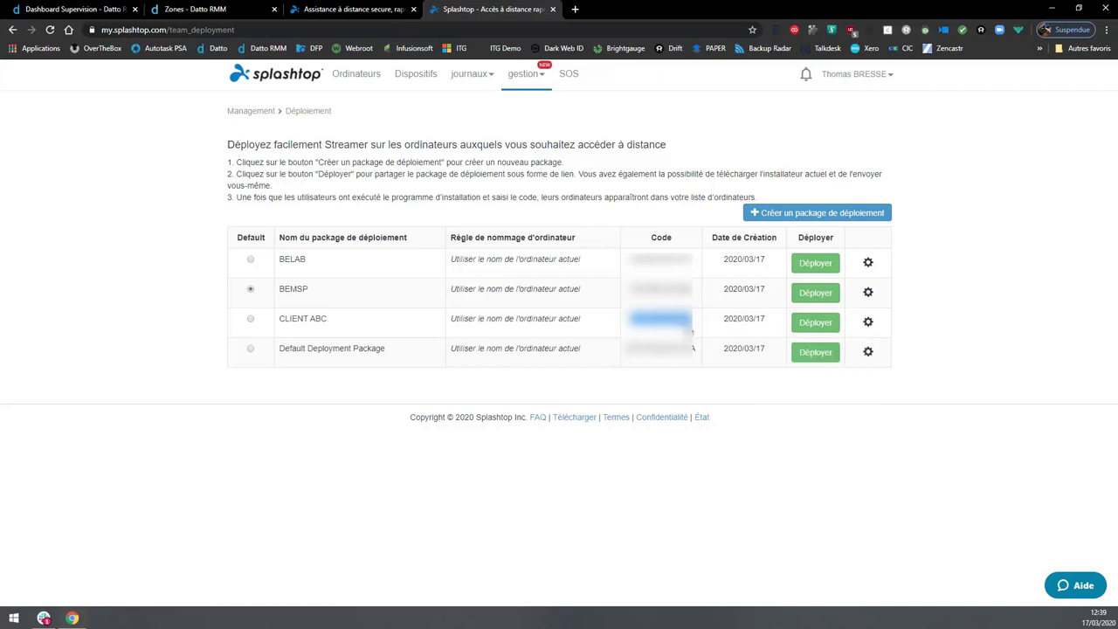
{"action": "left_click", "coordinate": [658, 149]}
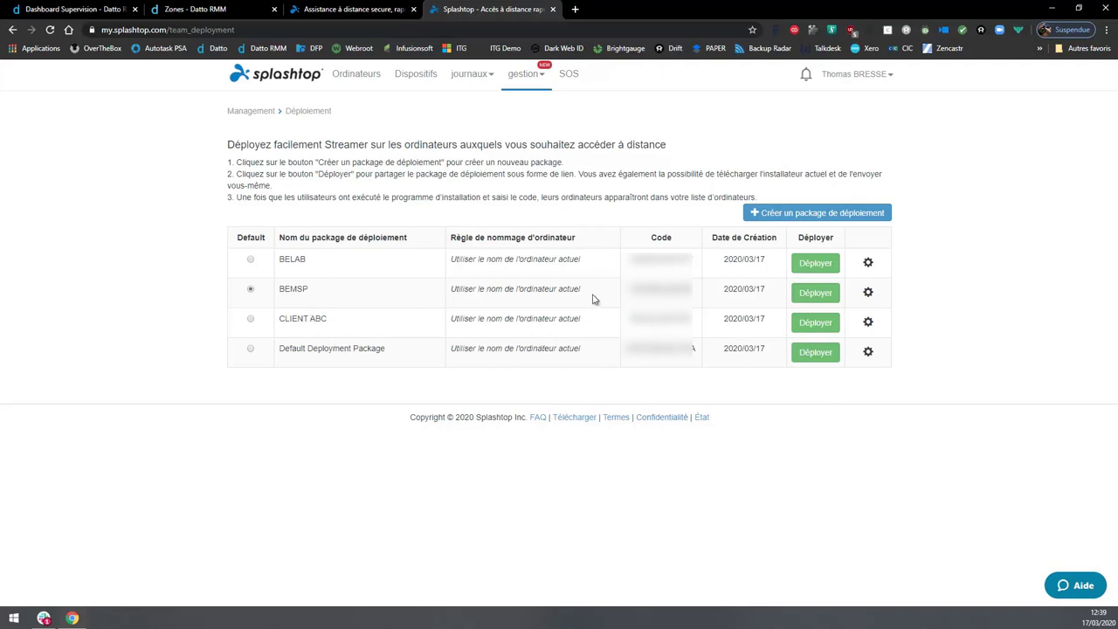
- Switch to Datto RMM, search the ComStore for "splash" and view the details of the Splashtop Streamer Pre-Installer [WIN] component
{"action": "left_click", "coordinate": [199, 11]}
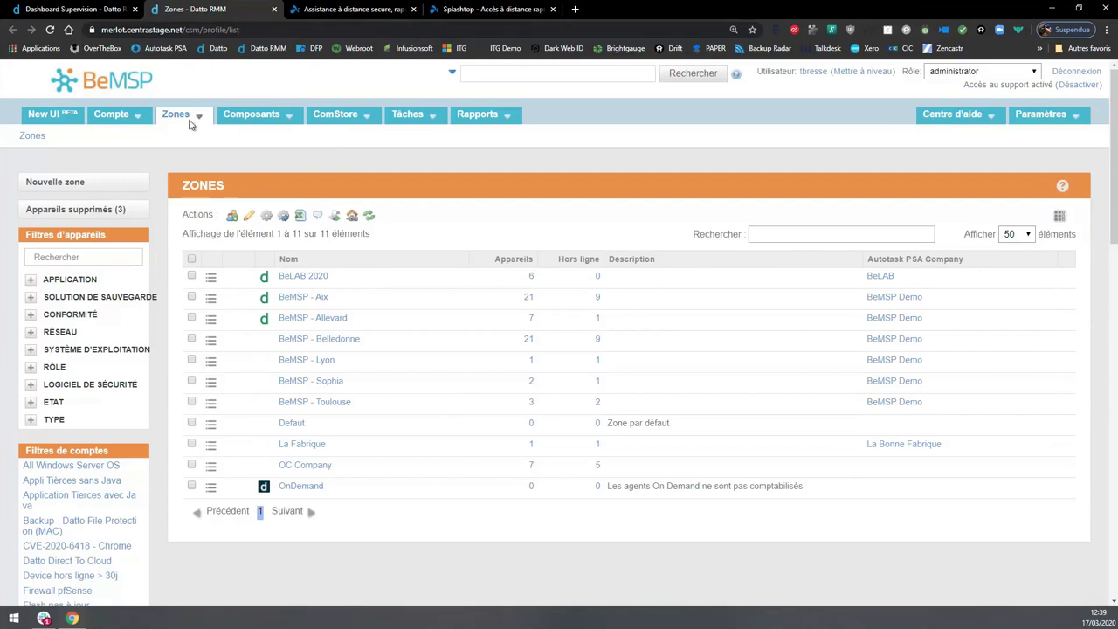
{"action": "mouse_move", "coordinate": [341, 116]}
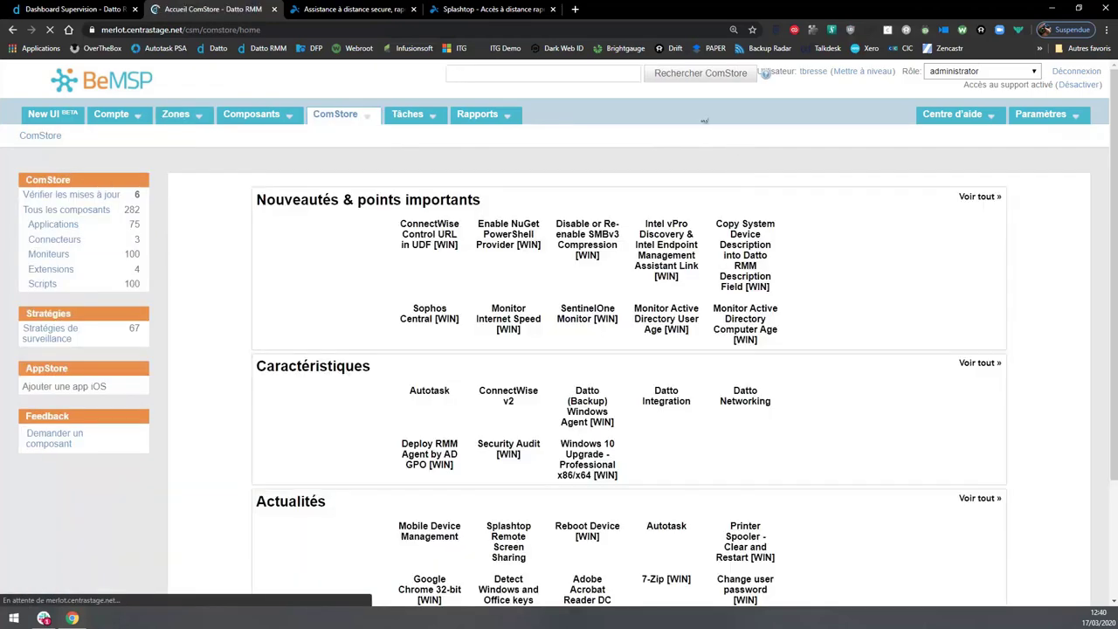
{"action": "left_click", "coordinate": [568, 72]}
{"action": "type", "text": "splas"}
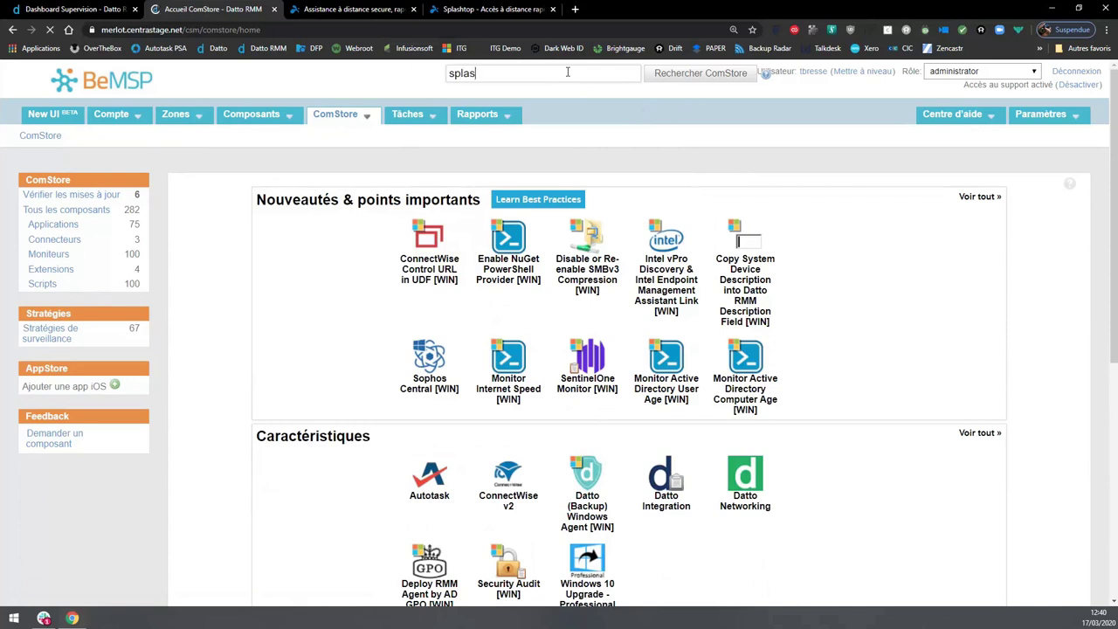
{"action": "type", "text": "h"}
{"action": "key", "text": "Return"}
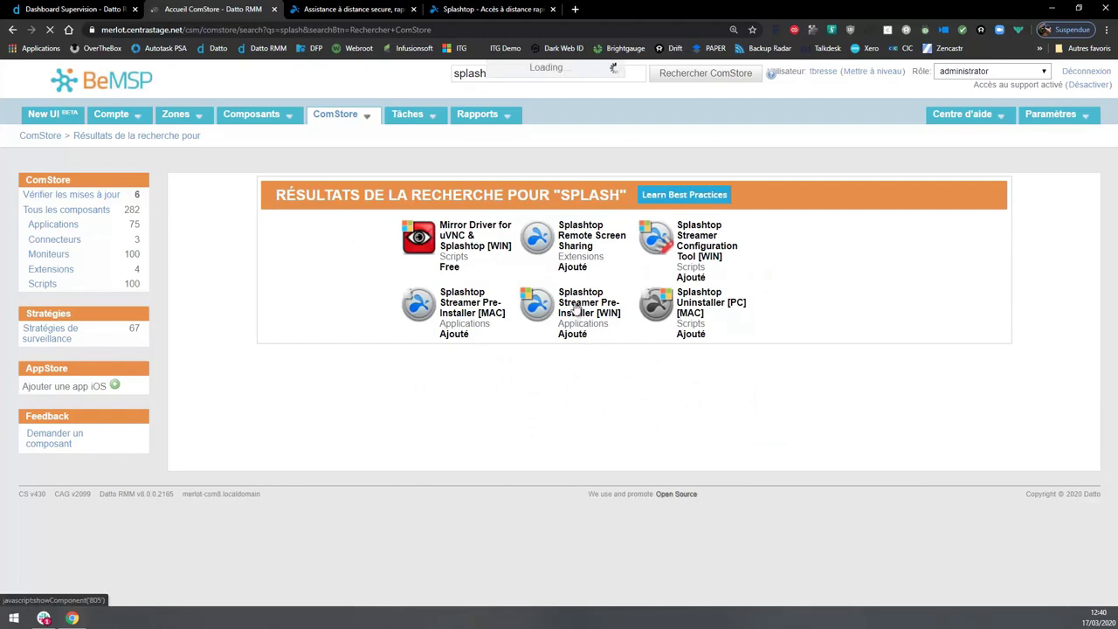
{"action": "left_click", "coordinate": [575, 308]}
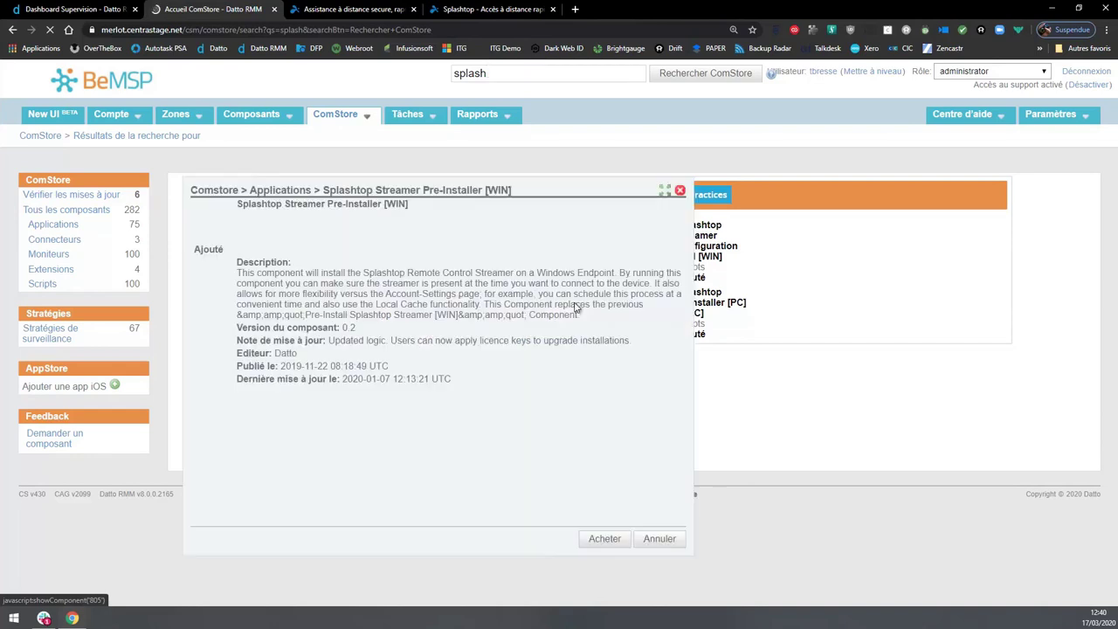
{"action": "left_click", "coordinate": [659, 541]}
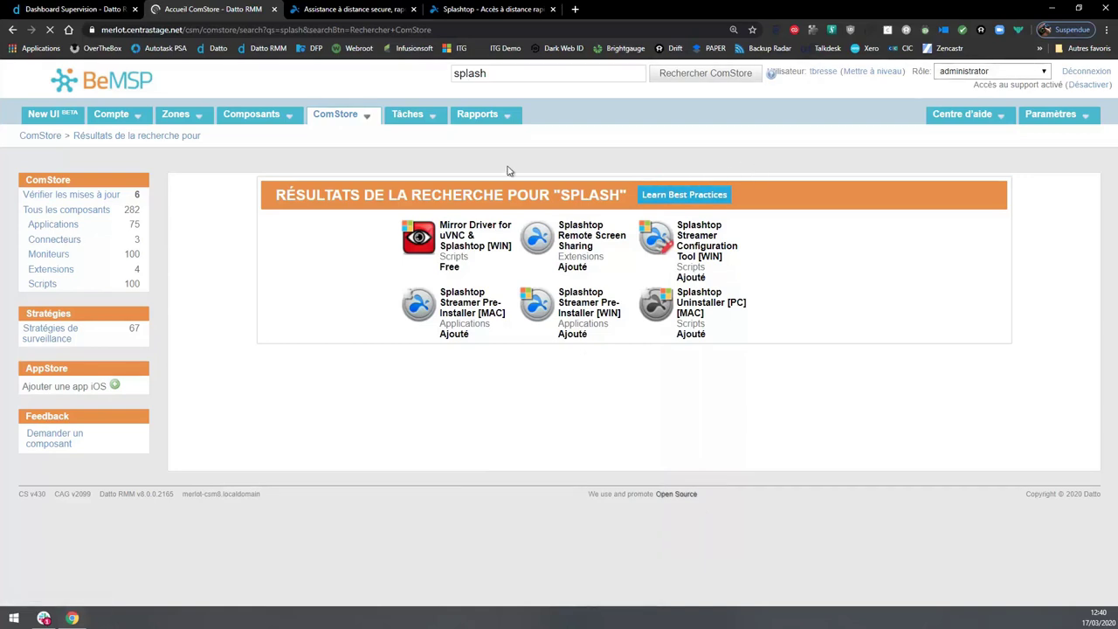
- Search the account's component list for "splash" and look through the Splashtop components
{"action": "mouse_move", "coordinate": [239, 112]}
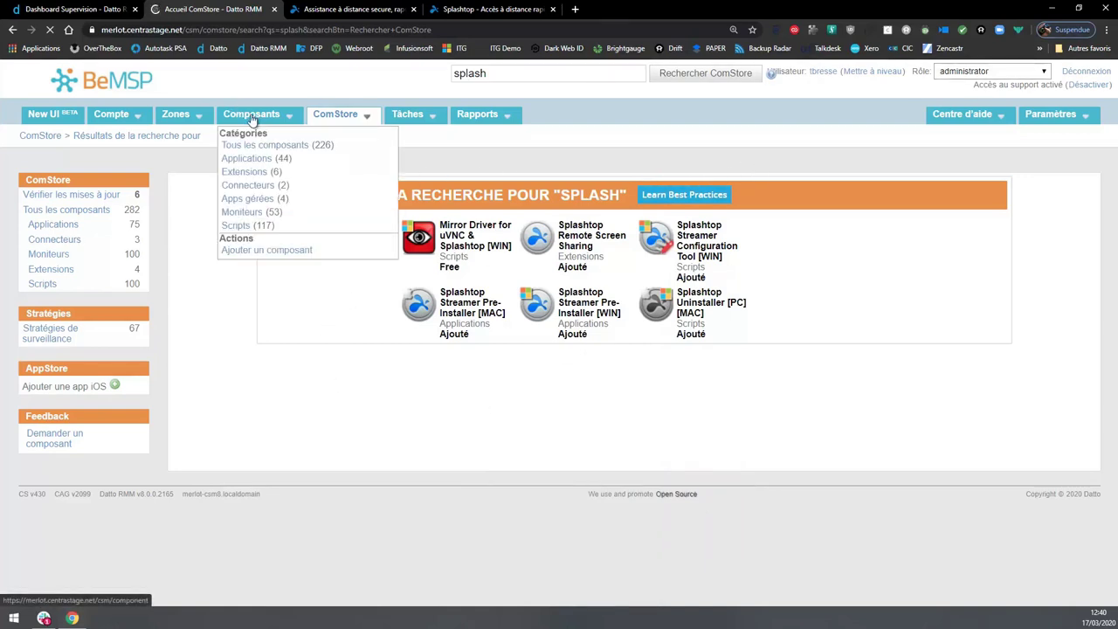
{"action": "left_click", "coordinate": [251, 118]}
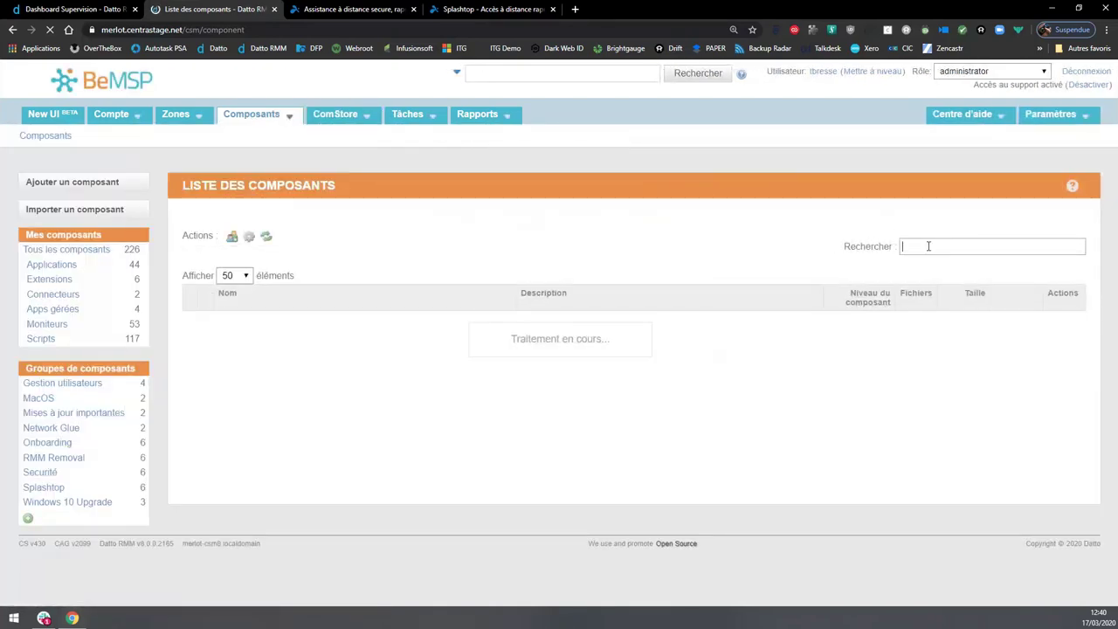
{"action": "type", "text": "spla"}
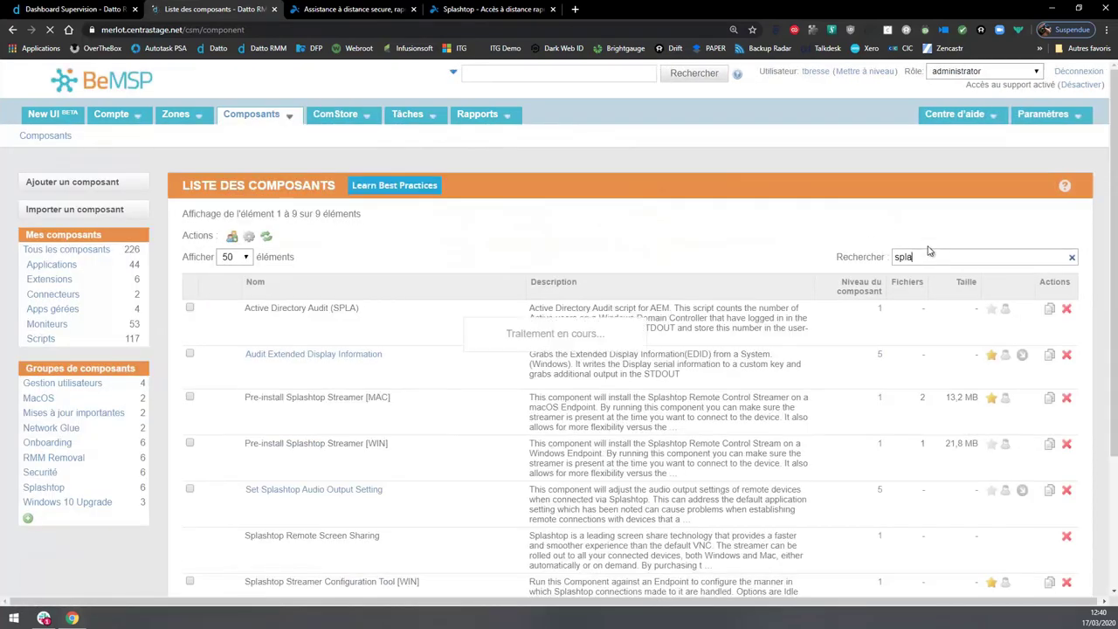
{"action": "type", "text": "sh"}
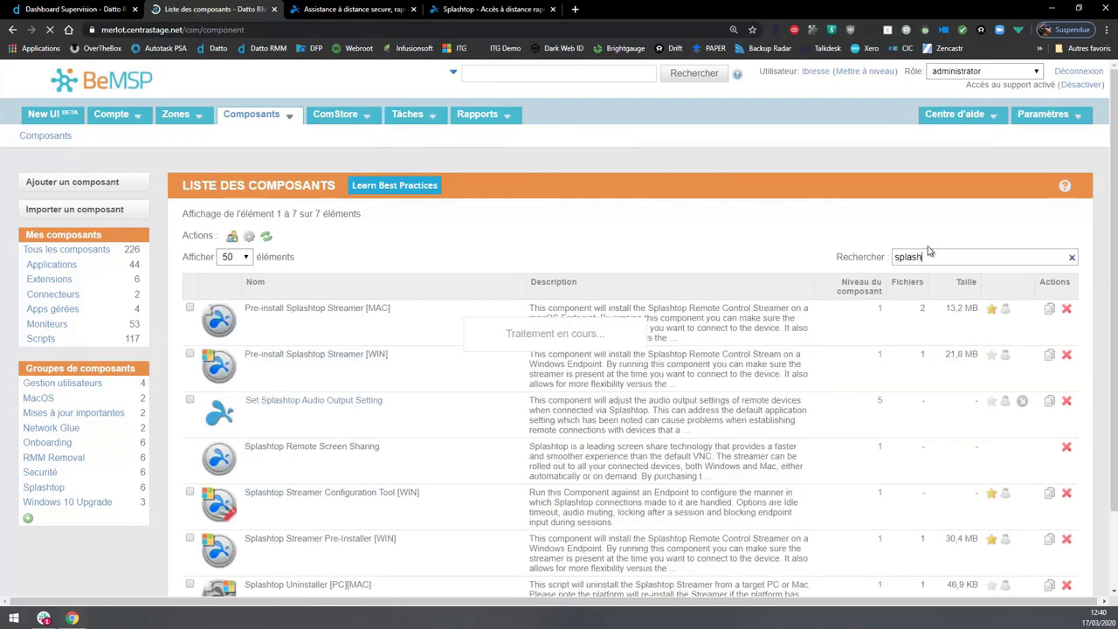
{"action": "scroll", "coordinate": [886, 282], "scroll_direction": "down", "scroll_amount": 2}
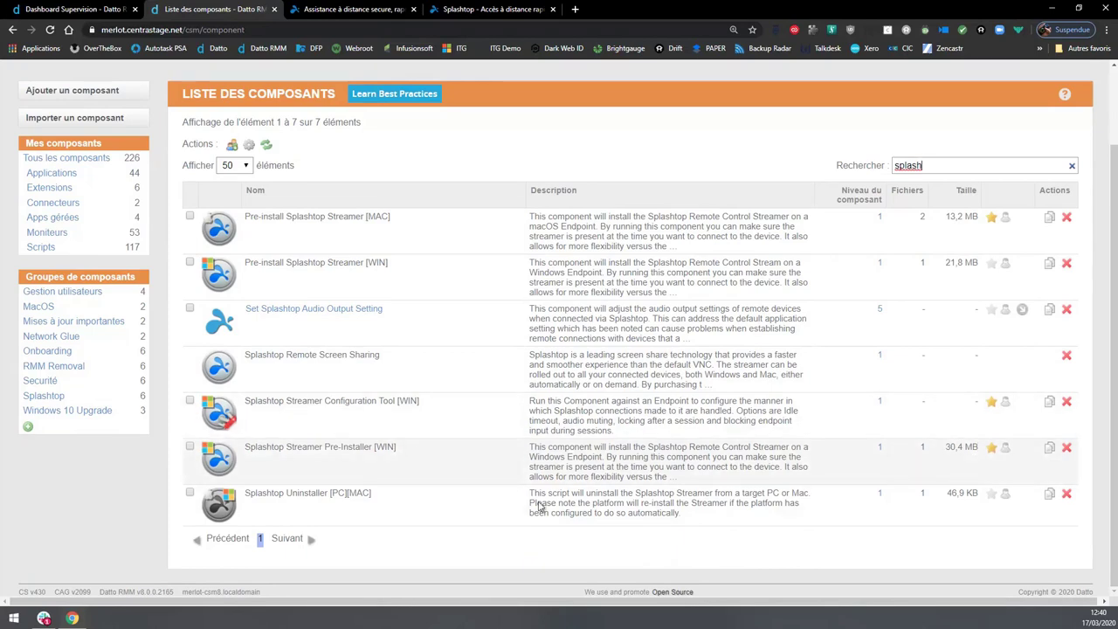
{"action": "scroll", "coordinate": [552, 516], "scroll_direction": "up", "scroll_amount": 2}
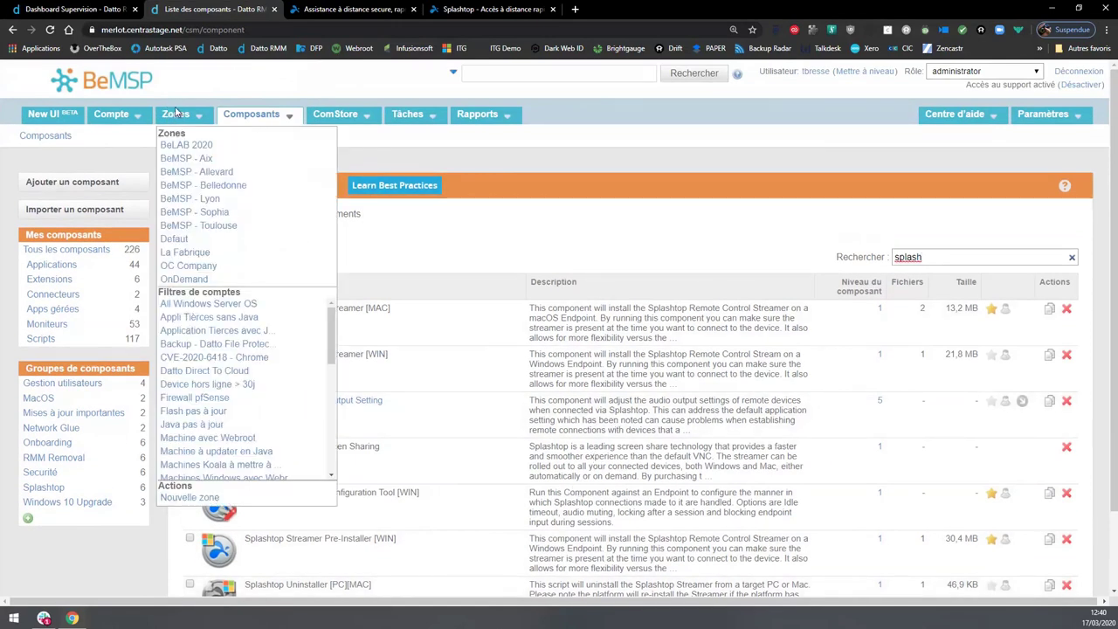
- Open the device list of the BeMSP - Belledonne zone and select the laptop BETAB-002
{"action": "left_click", "coordinate": [174, 114]}
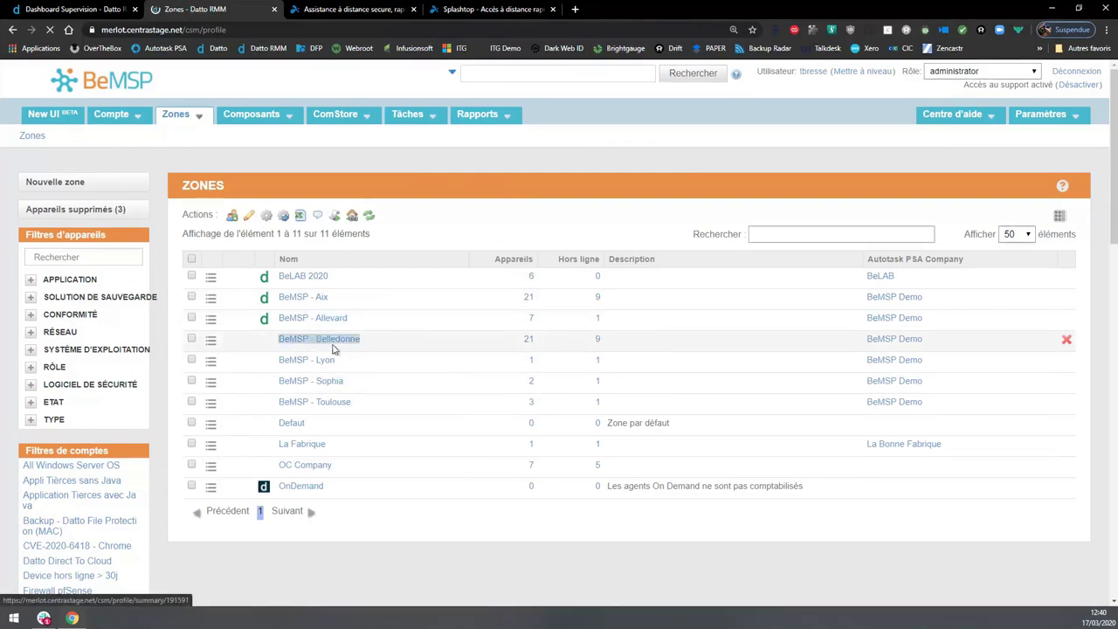
{"action": "left_click", "coordinate": [529, 341]}
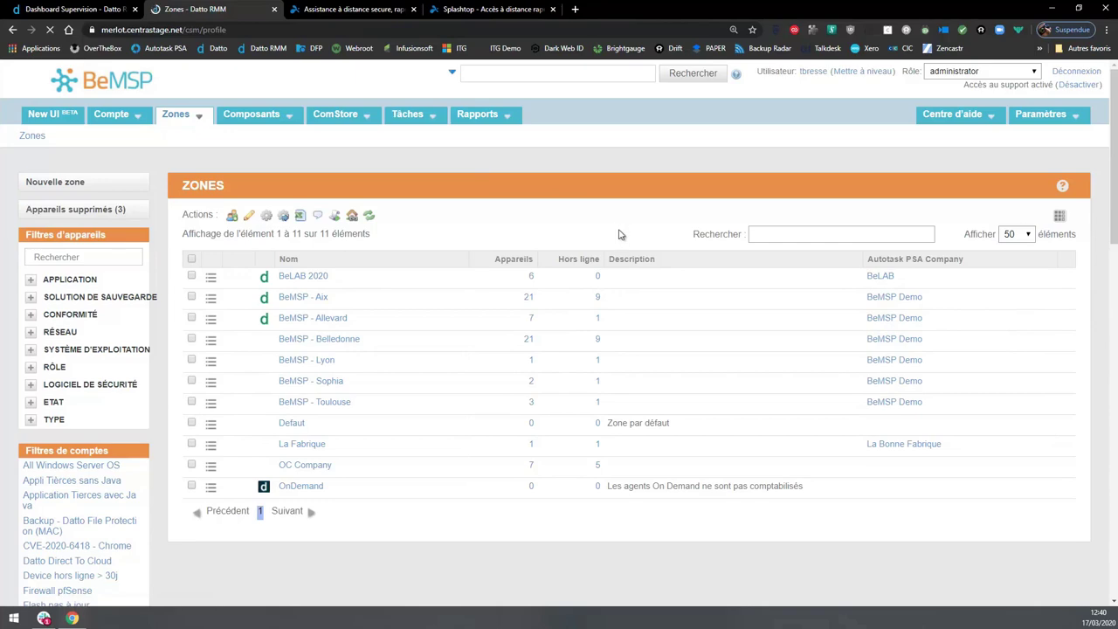
{"action": "scroll", "coordinate": [422, 428], "scroll_direction": "down", "scroll_amount": 1}
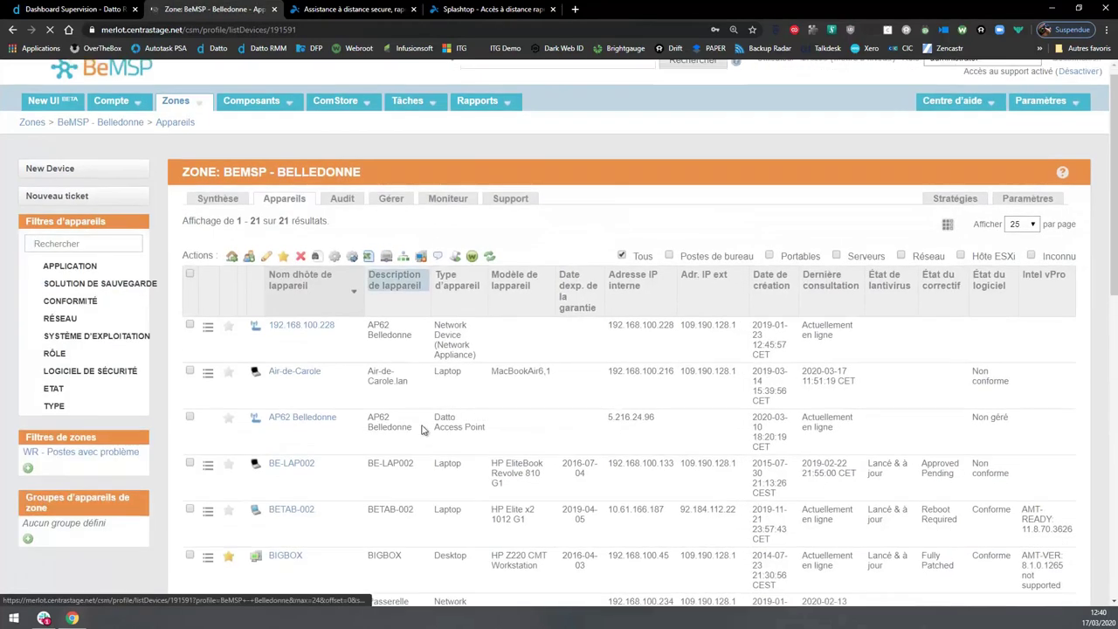
{"action": "scroll", "coordinate": [422, 428], "scroll_direction": "down", "scroll_amount": 1}
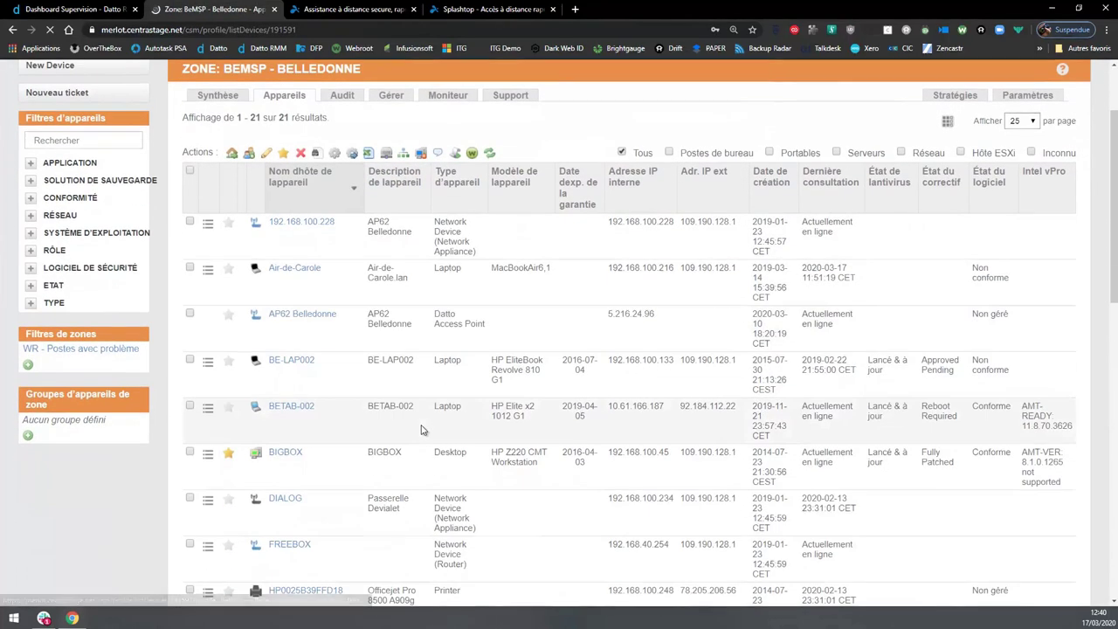
{"action": "left_click", "coordinate": [190, 407]}
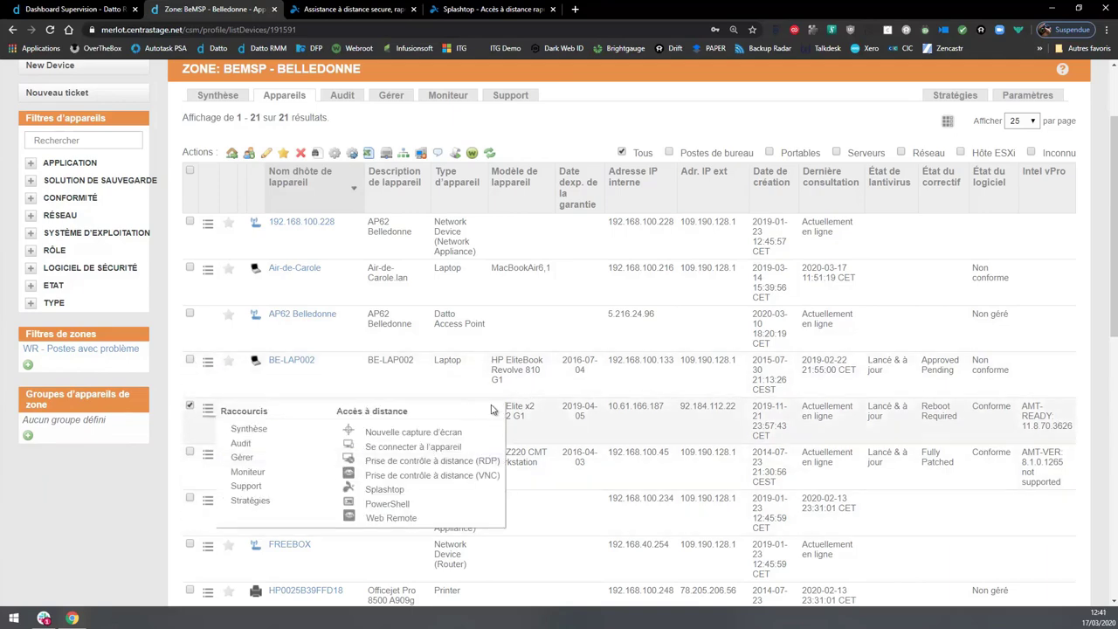
- Start a quick job for the selected device and choose Splashtop Streamer Pre-Installer [WIN] from the Splashtop component group
{"action": "scroll", "coordinate": [493, 407], "scroll_direction": "down", "scroll_amount": 1}
{"action": "scroll", "coordinate": [492, 405], "scroll_direction": "up", "scroll_amount": 2}
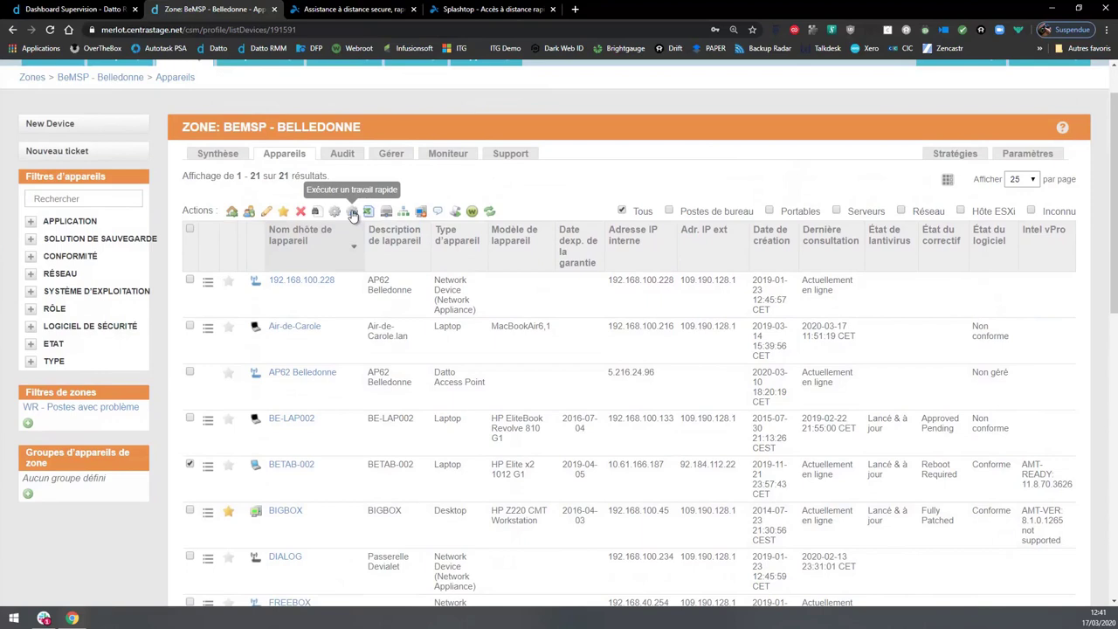
{"action": "left_click", "coordinate": [353, 213]}
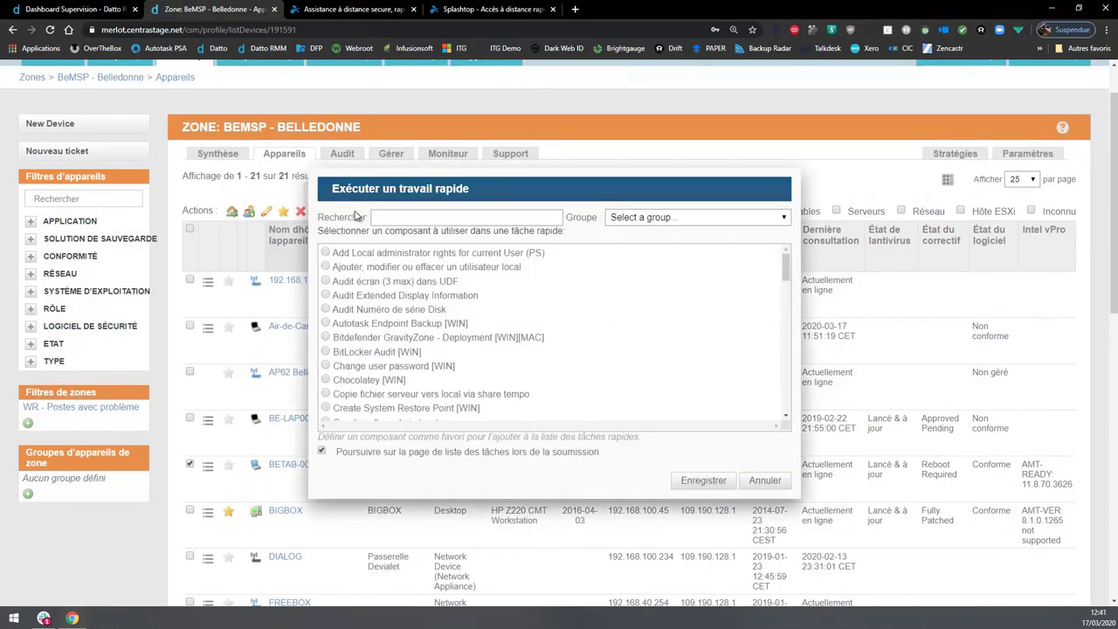
{"action": "left_click", "coordinate": [668, 218]}
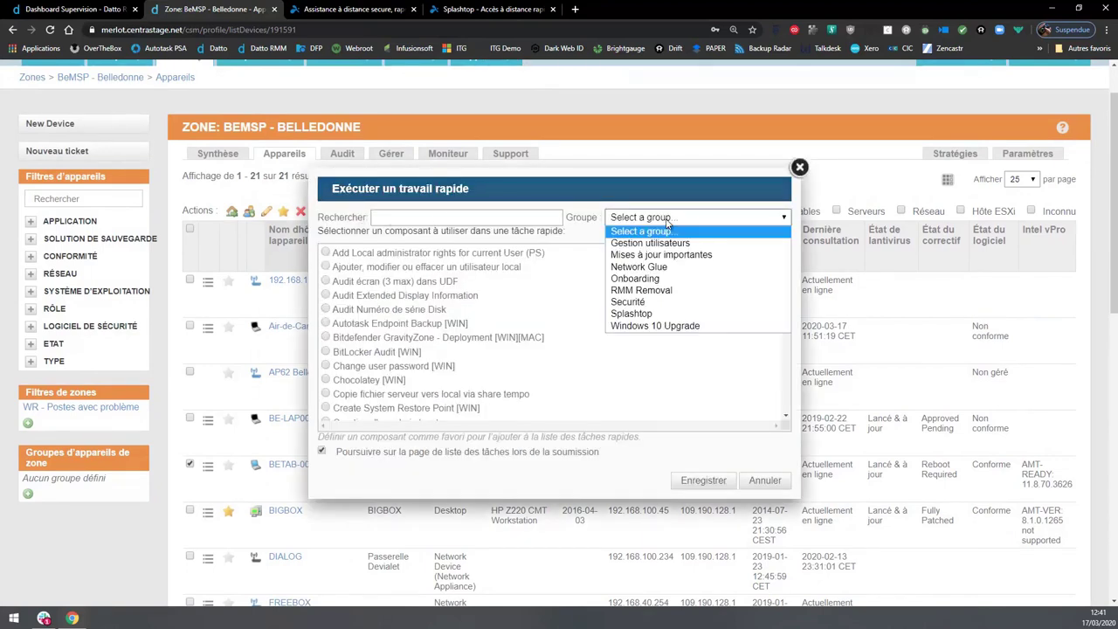
{"action": "left_click", "coordinate": [656, 314]}
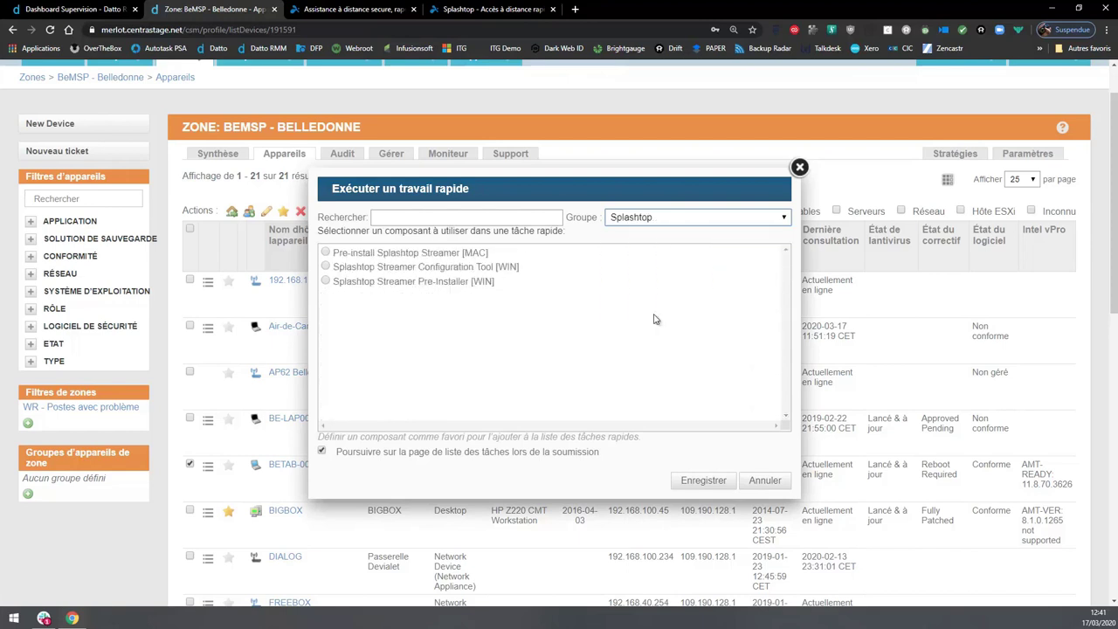
{"action": "left_click", "coordinate": [333, 282]}
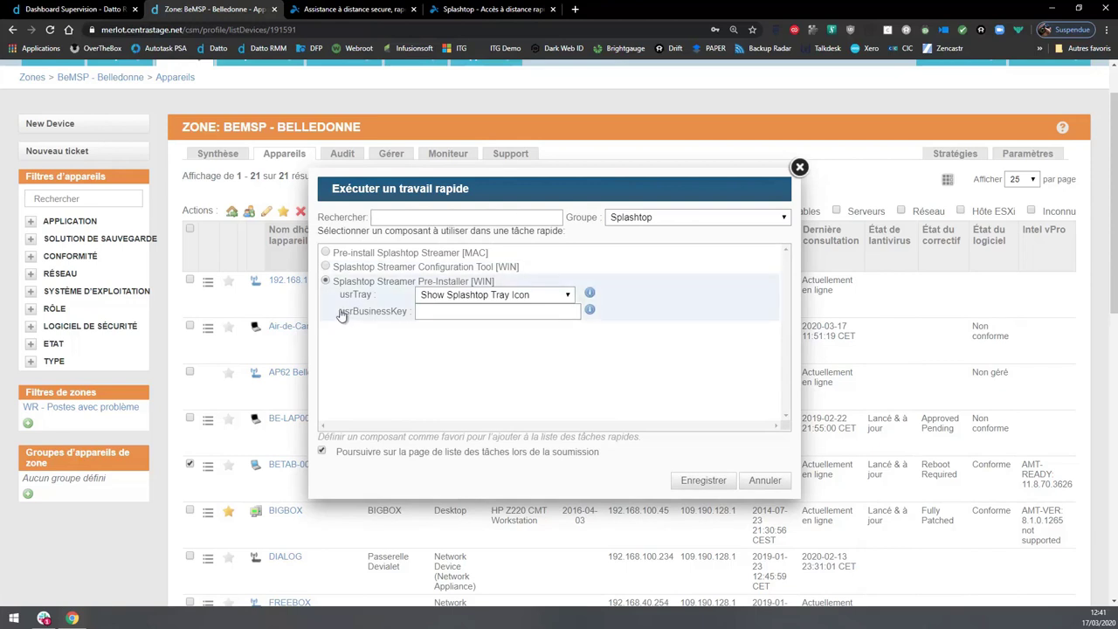
- Paste the deployment code as the usrBusinessKey, keep usrTray at Show Splashtop Tray Icon and submit the quick job
{"action": "left_click", "coordinate": [463, 311]}
{"action": "key", "text": "ctrl+v"}
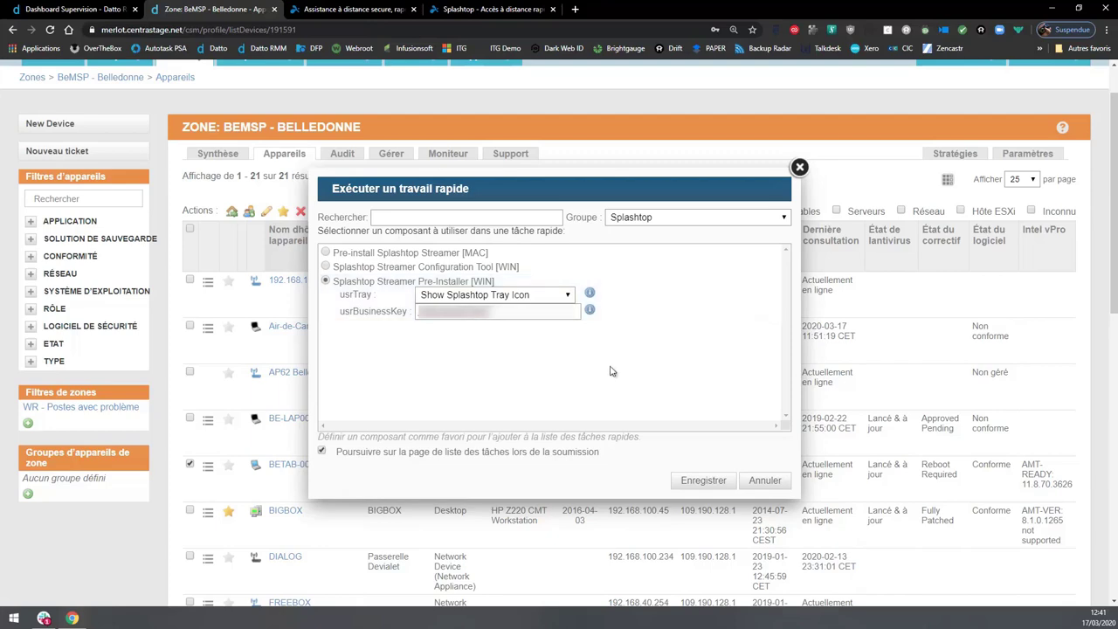
{"action": "left_click", "coordinate": [566, 294]}
{"action": "left_click", "coordinate": [568, 295]}
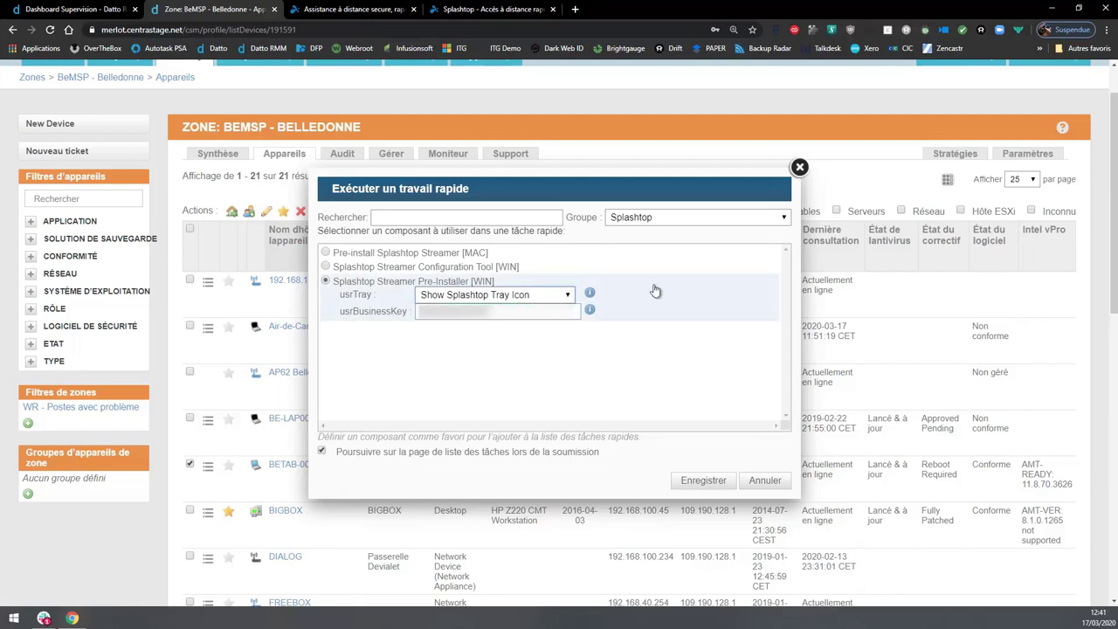
{"action": "left_click", "coordinate": [704, 480]}
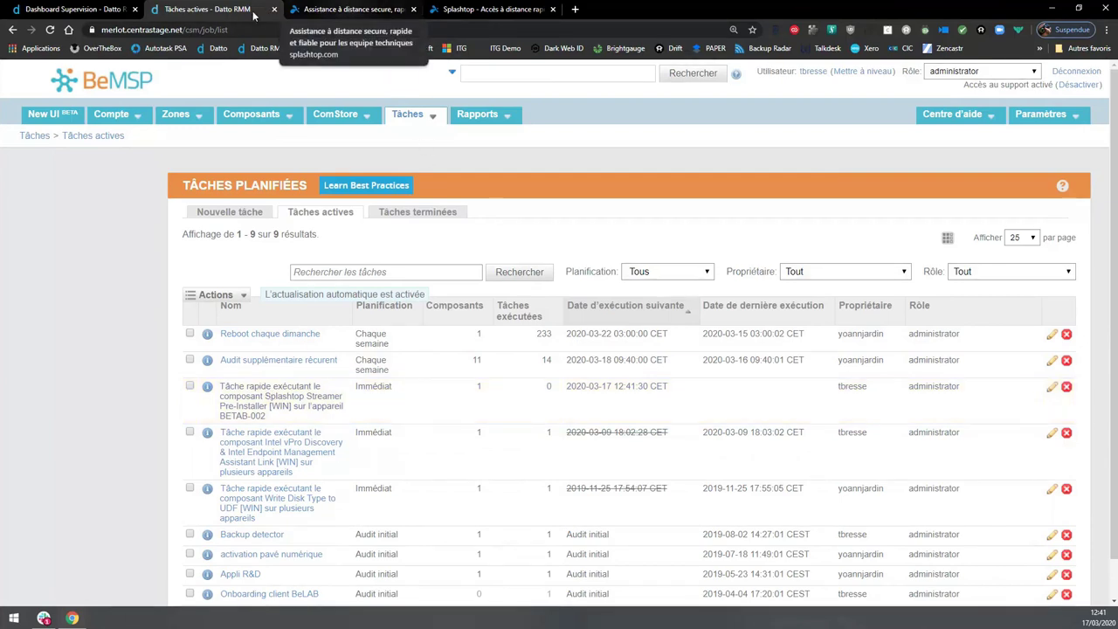
- Switch to the Splashtop web console and view the list of computers
{"action": "left_click", "coordinate": [360, 11]}
{"action": "left_click", "coordinate": [485, 9]}
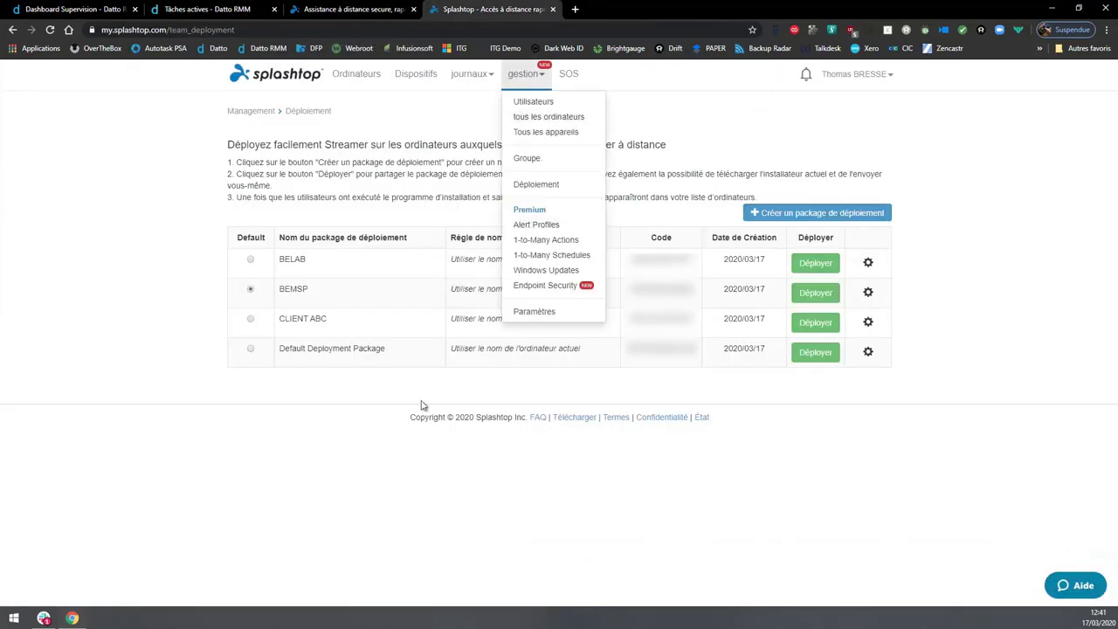
{"action": "left_click", "coordinate": [359, 76]}
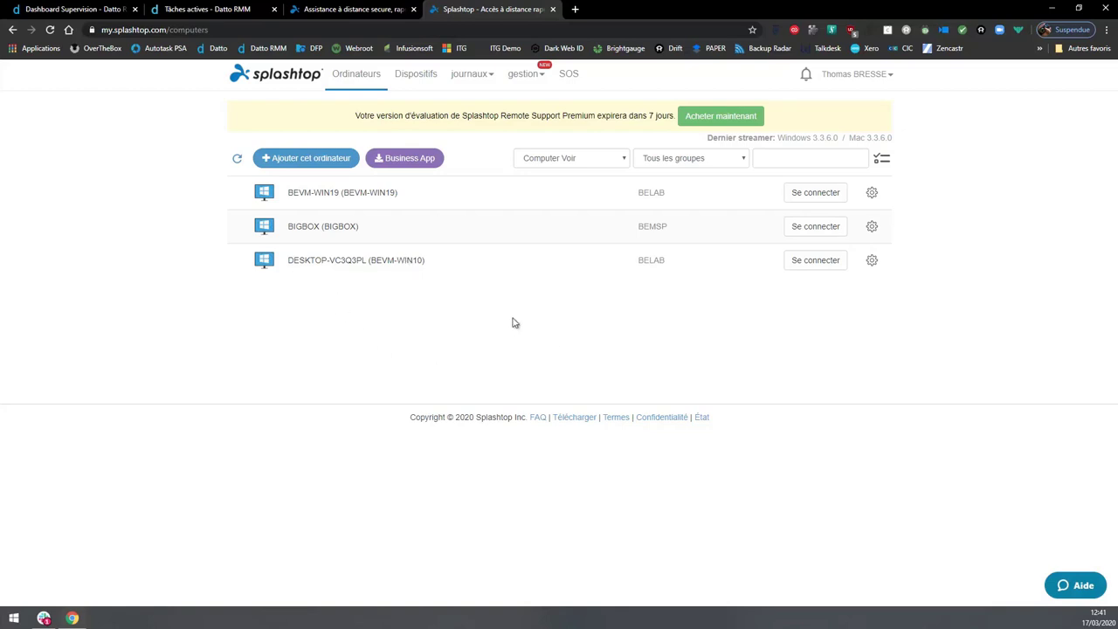
- Download and launch the Splashtop Business App, and close its sign-in window and the download dialog
{"action": "left_click", "coordinate": [408, 159]}
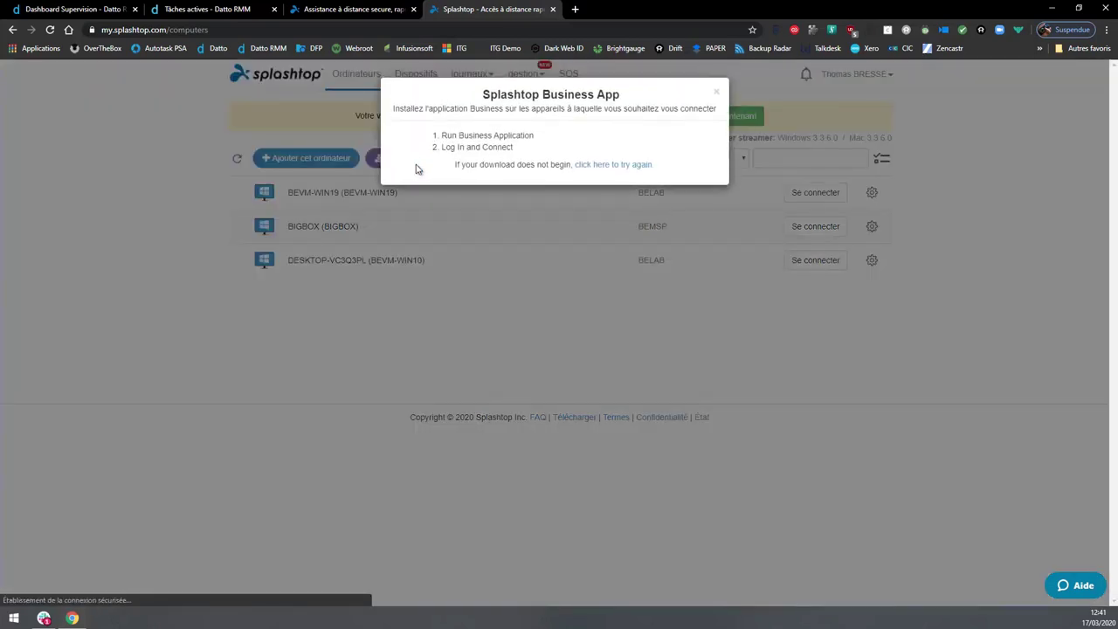
{"action": "key", "text": "Return"}
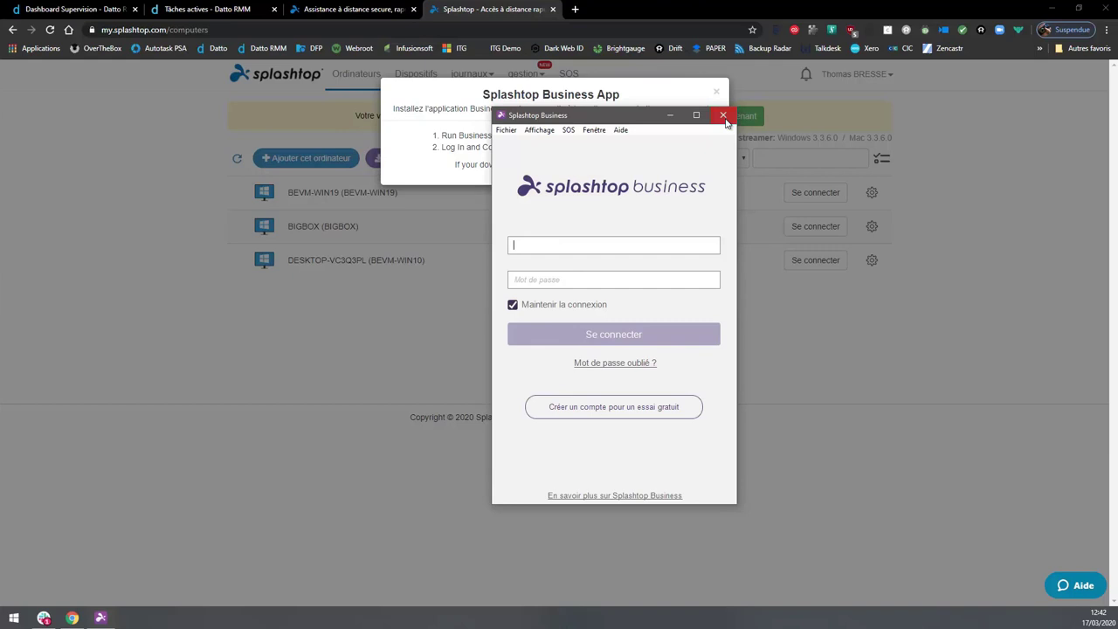
{"action": "left_click", "coordinate": [724, 116]}
{"action": "left_click", "coordinate": [716, 92]}
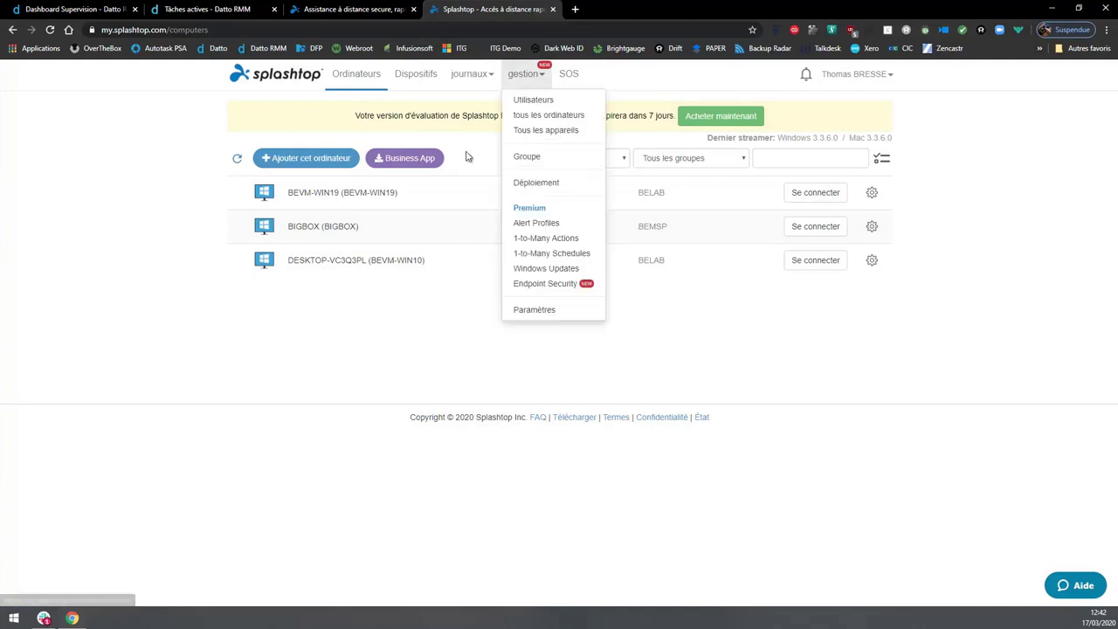
{"action": "left_click", "coordinate": [527, 75]}
{"action": "left_click", "coordinate": [472, 75]}
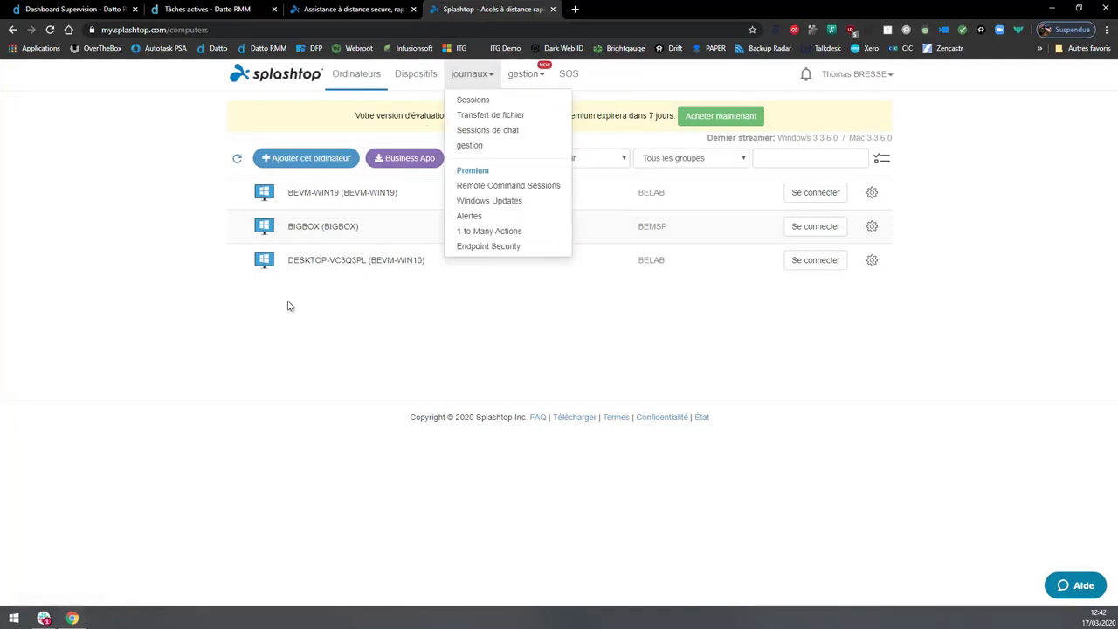
{"action": "left_click", "coordinate": [345, 325]}
- Open the team's user management page and start a member invitation with the invitee's email address
{"action": "left_click", "coordinate": [524, 75]}
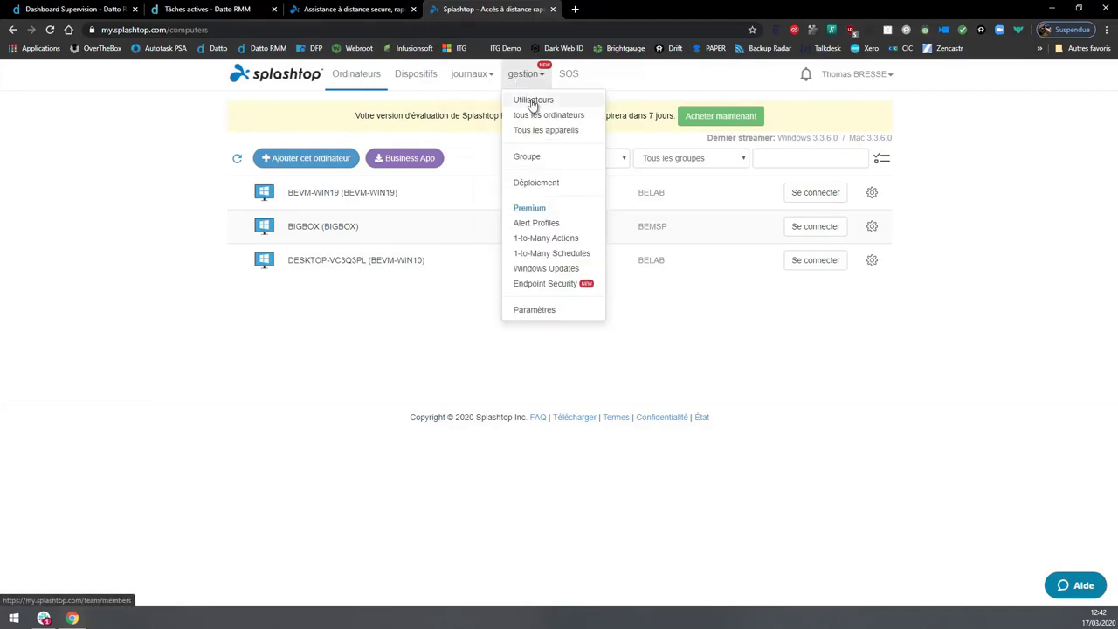
{"action": "left_click", "coordinate": [533, 103]}
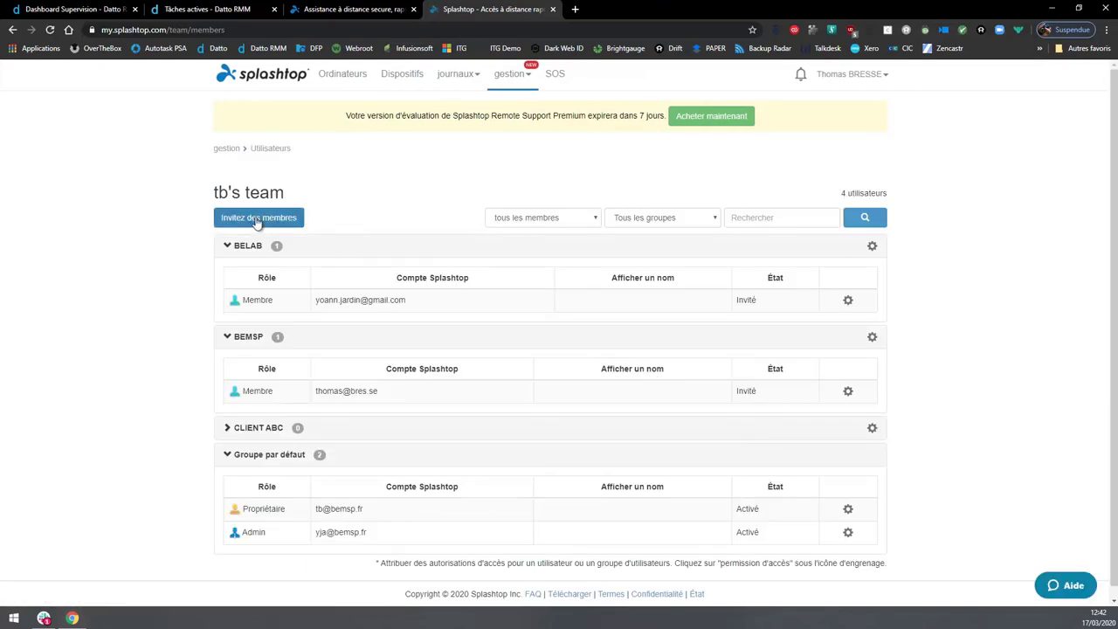
{"action": "left_click", "coordinate": [257, 219]}
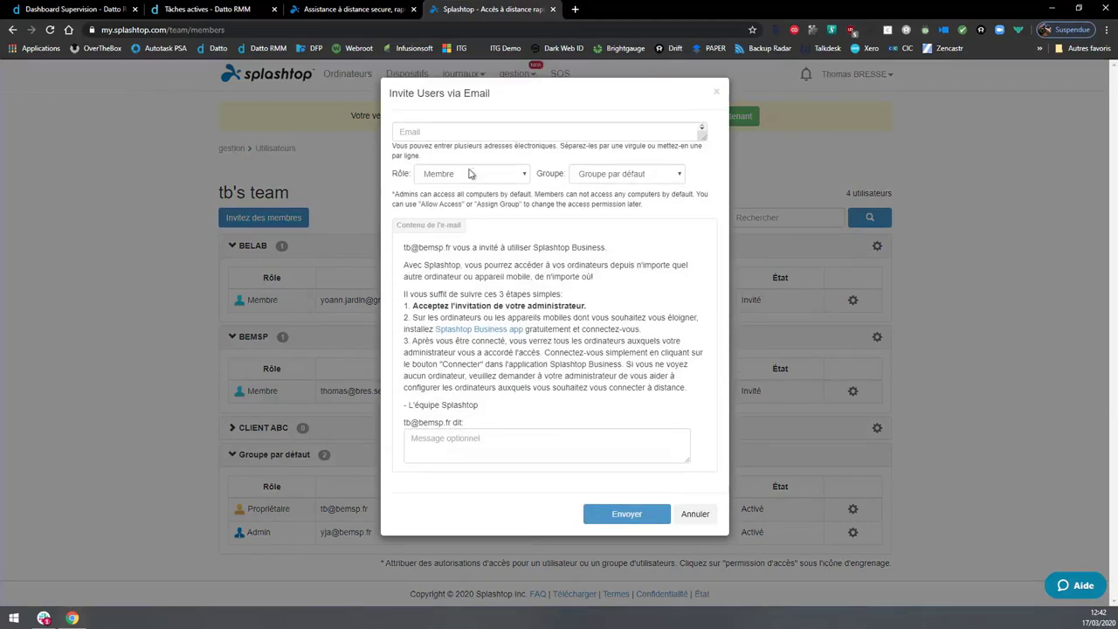
{"action": "left_click", "coordinate": [477, 131]}
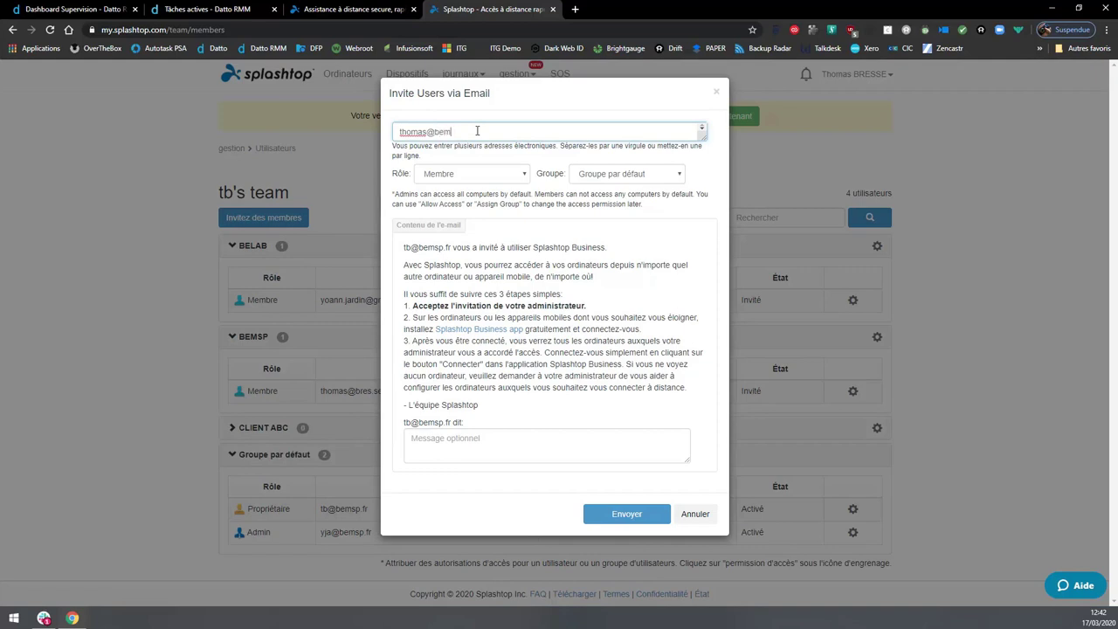
- Keep the invitee's role as Membre, assign the group CLIENT ABC, leave the optional message empty and send the invitation
{"action": "left_click", "coordinate": [506, 173]}
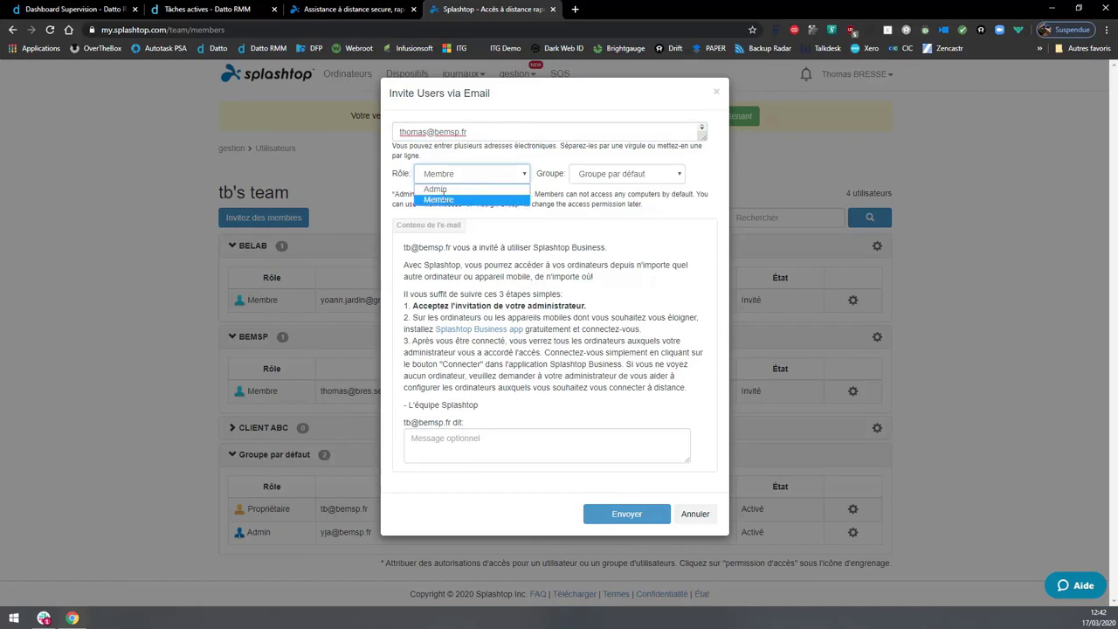
{"action": "left_click", "coordinate": [445, 199]}
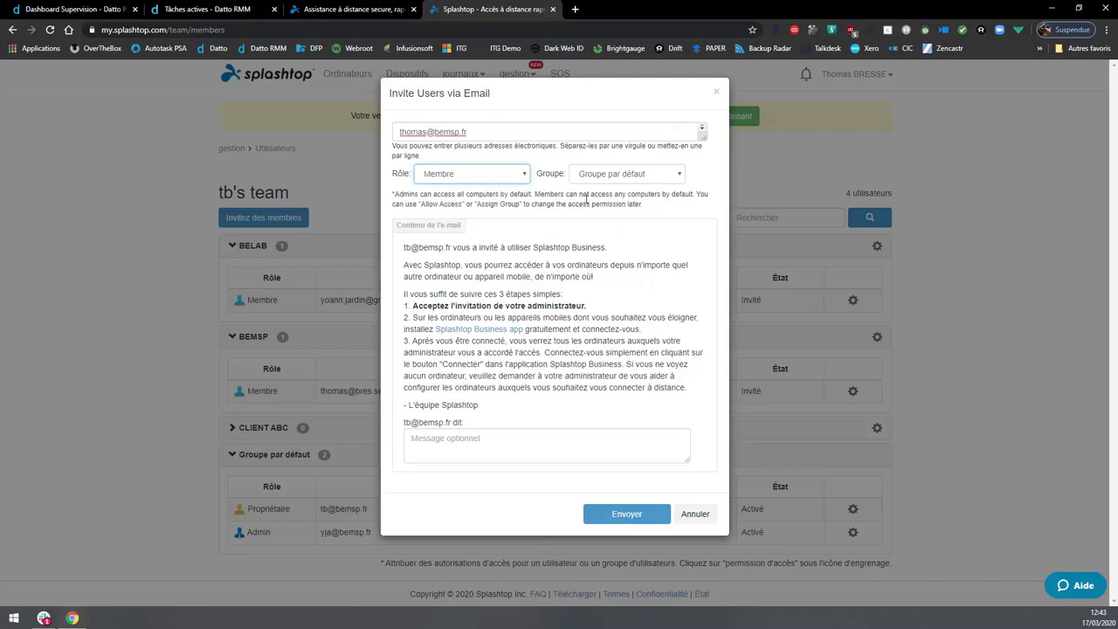
{"action": "left_click", "coordinate": [680, 175]}
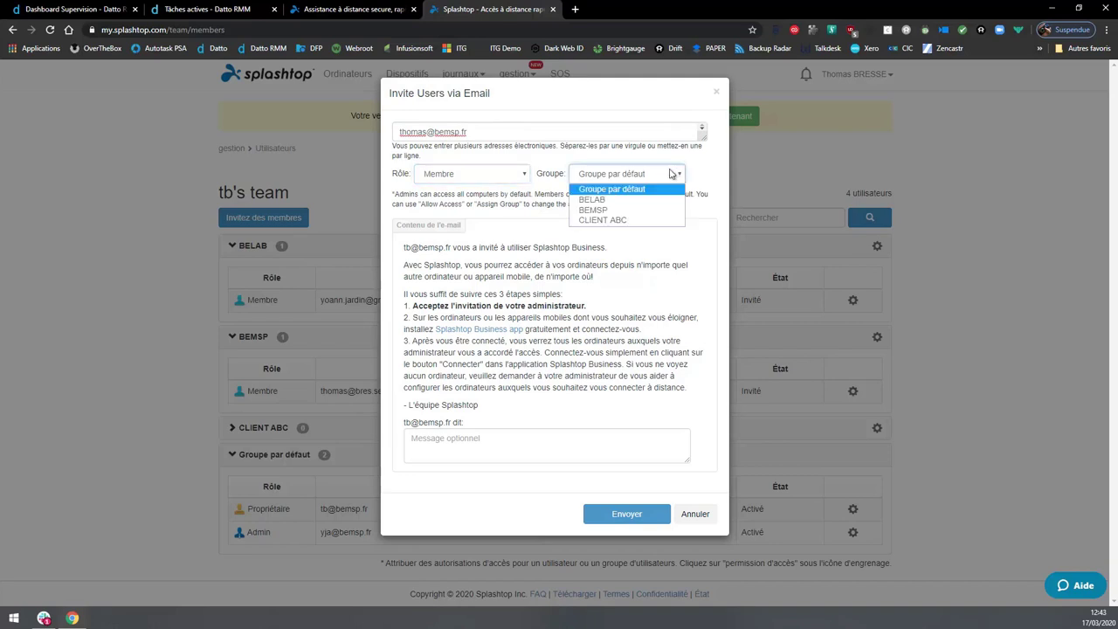
{"action": "left_click", "coordinate": [608, 221]}
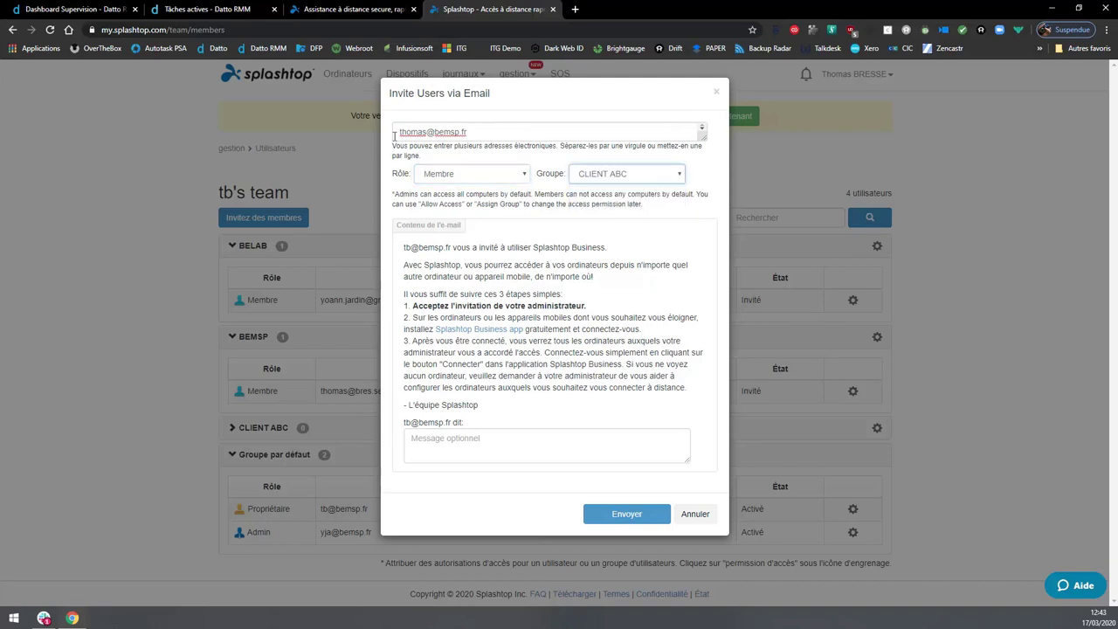
{"action": "left_click", "coordinate": [461, 441]}
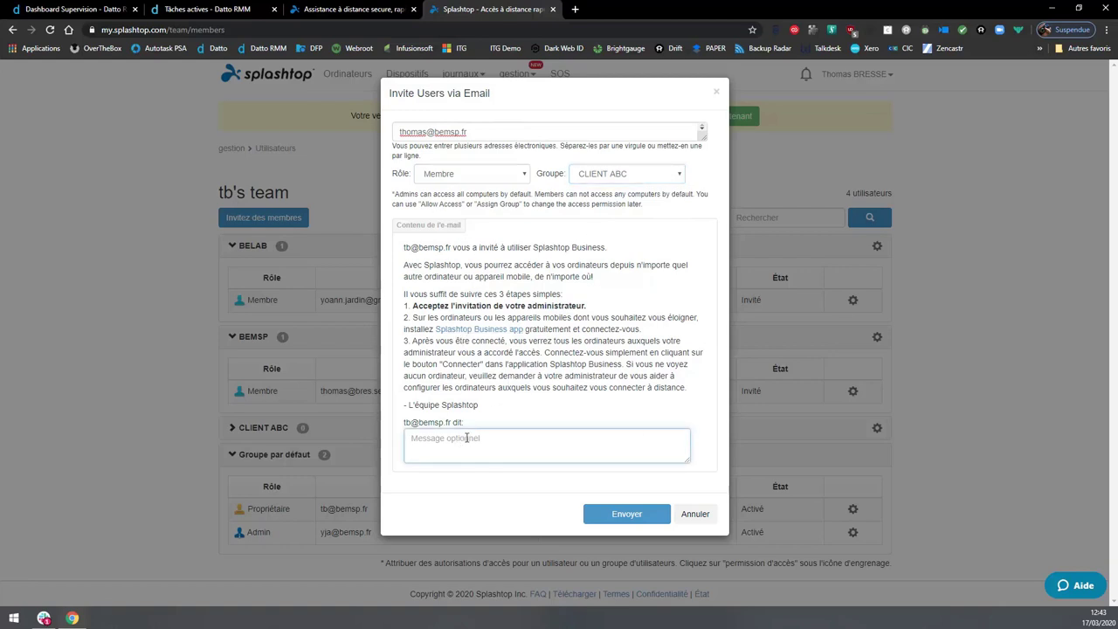
{"action": "left_click", "coordinate": [561, 384]}
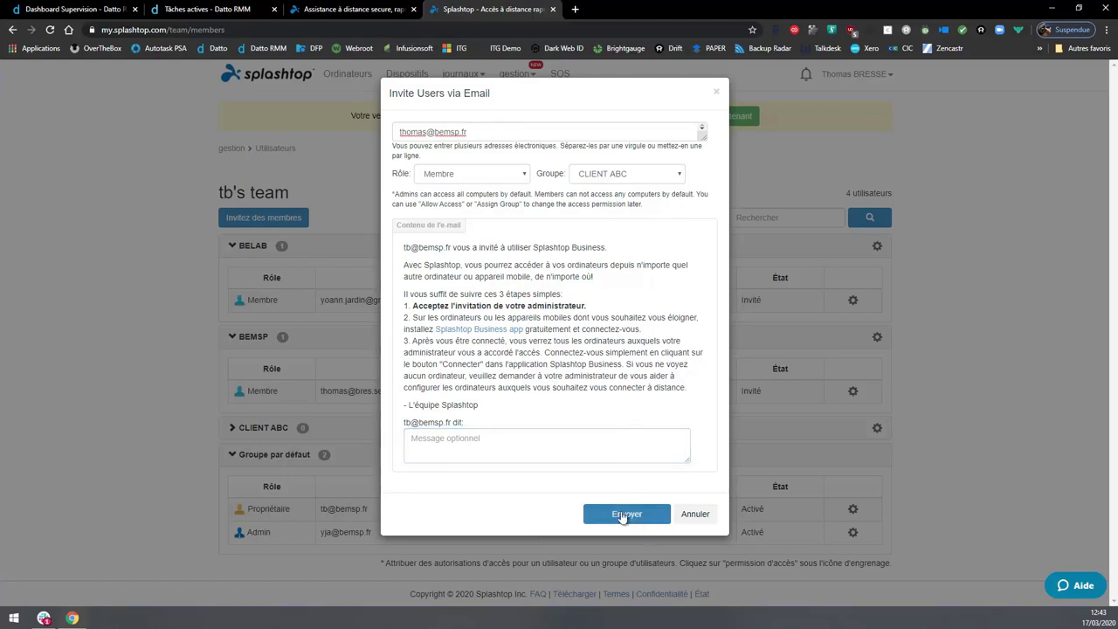
{"action": "left_click", "coordinate": [629, 511]}
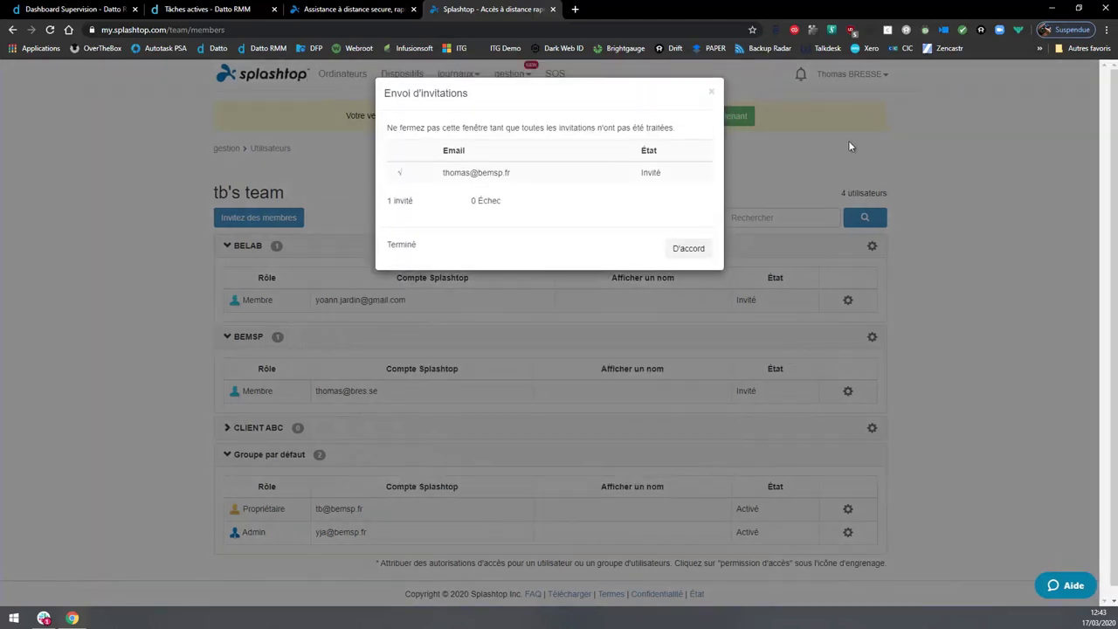
{"action": "left_click", "coordinate": [689, 250]}
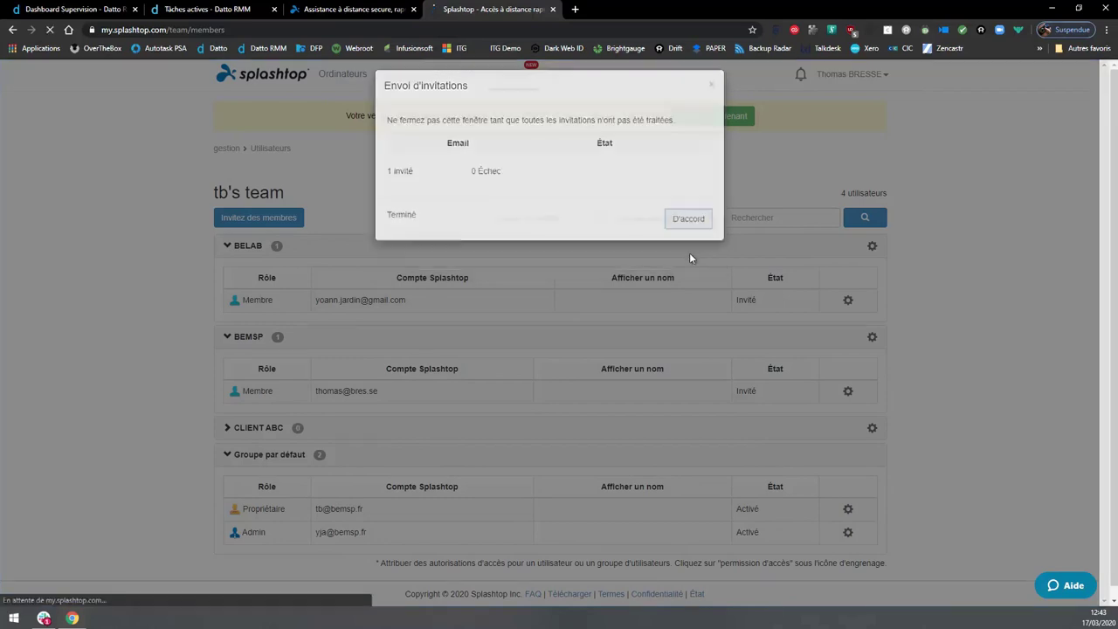
- Collapse the BELAB and BEMSP groups and check the member listed under CLIENT ABC
{"action": "scroll", "coordinate": [472, 384], "scroll_direction": "down", "scroll_amount": 3}
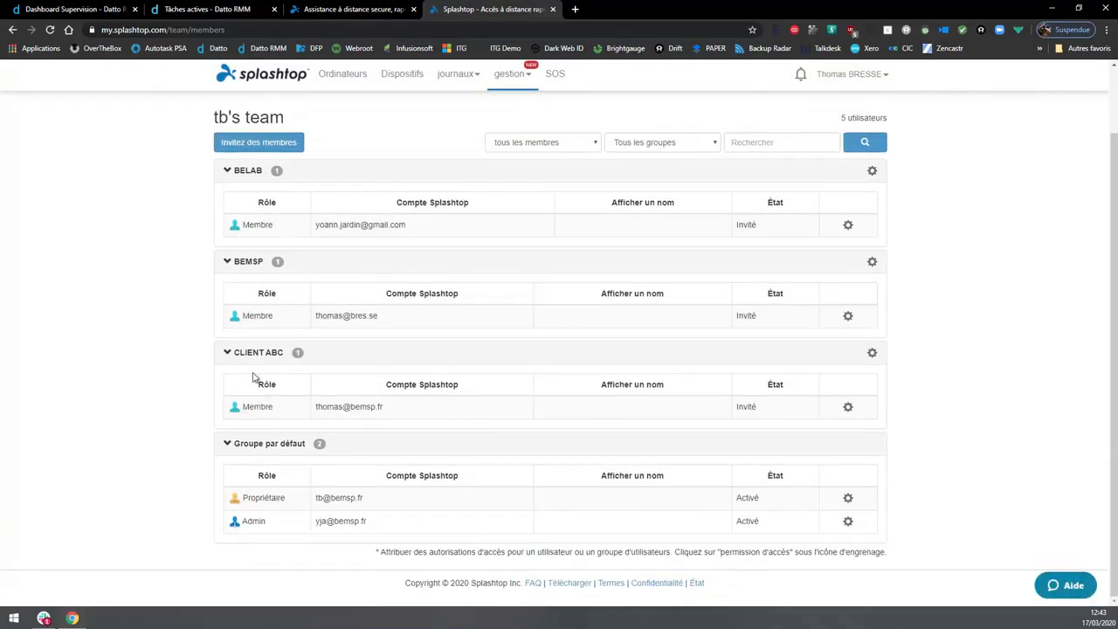
{"action": "left_click", "coordinate": [226, 352]}
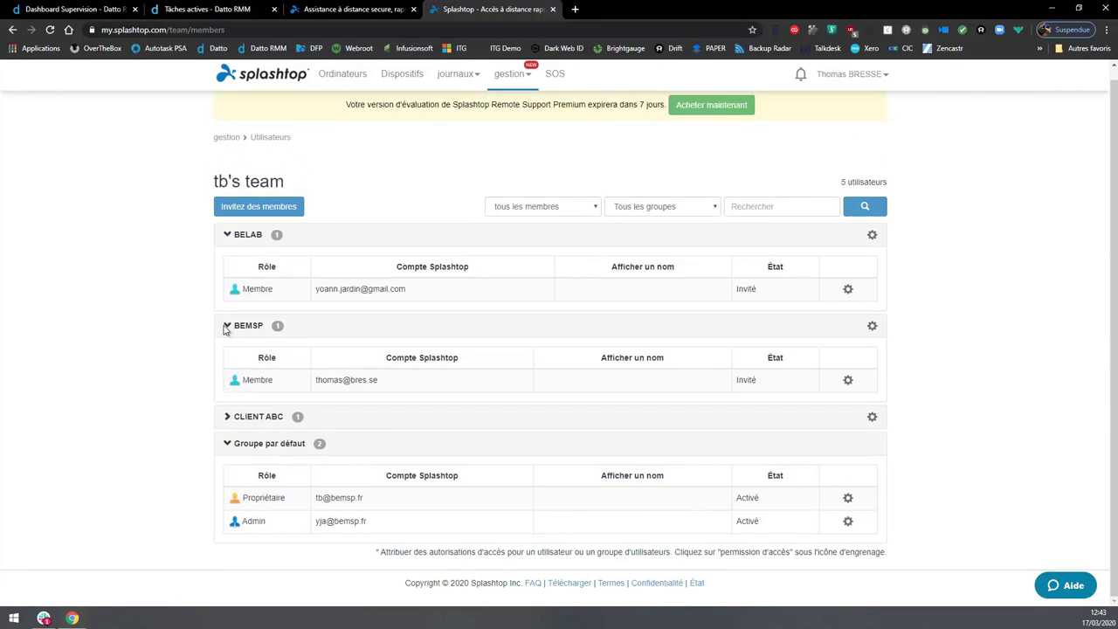
{"action": "left_click", "coordinate": [225, 327]}
{"action": "left_click", "coordinate": [232, 245]}
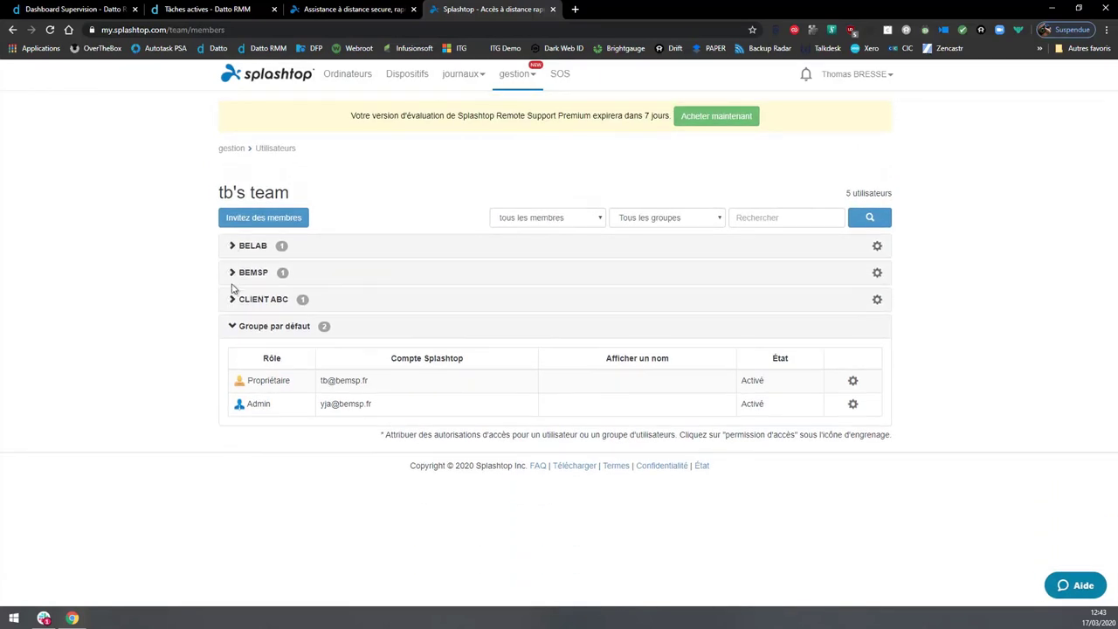
{"action": "left_click", "coordinate": [234, 300]}
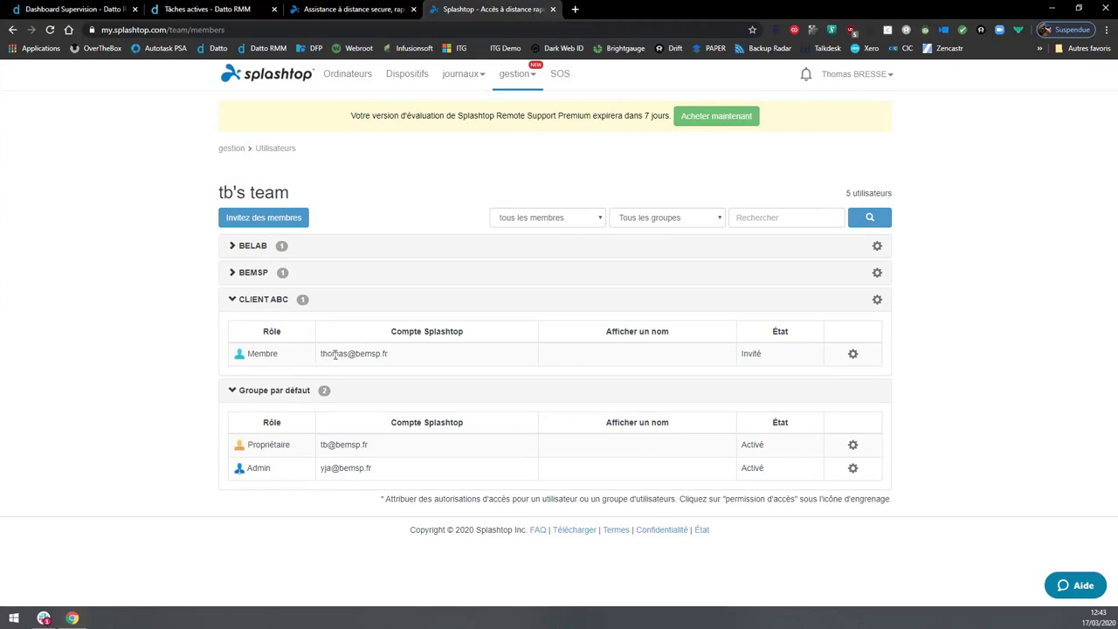
{"action": "left_click_drag", "start_coordinate": [334, 354], "coordinate": [381, 353]}
{"action": "left_click", "coordinate": [382, 353]}
- Limit the CLIENT ABC member's access rights to specific computers, select the group's DESKTOP-6MBKBDM and save
{"action": "left_click", "coordinate": [852, 356]}
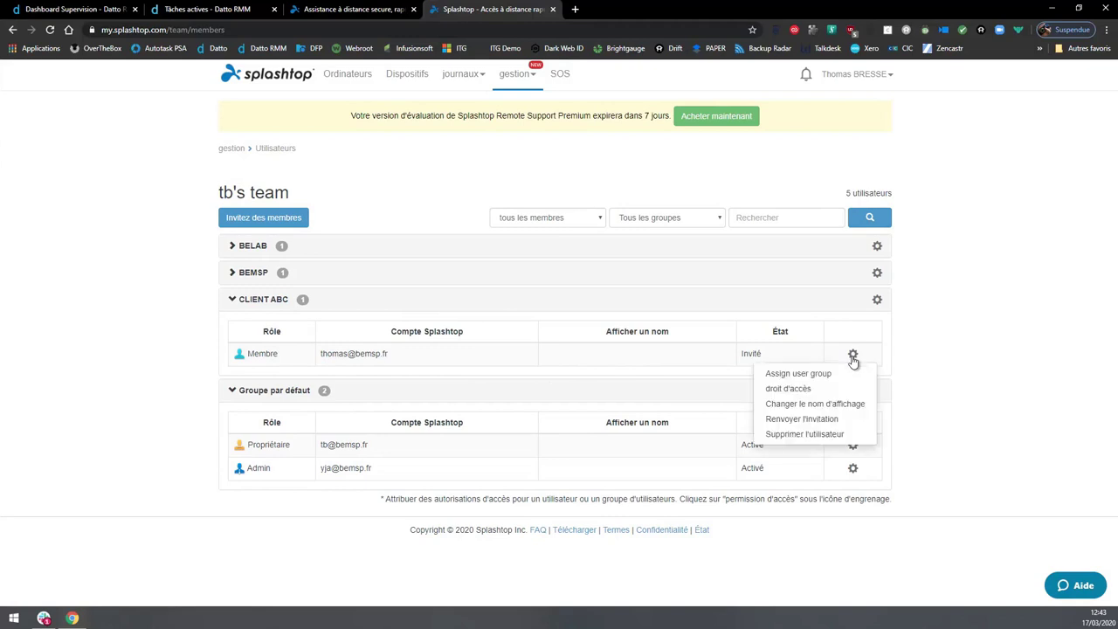
{"action": "left_click", "coordinate": [789, 391]}
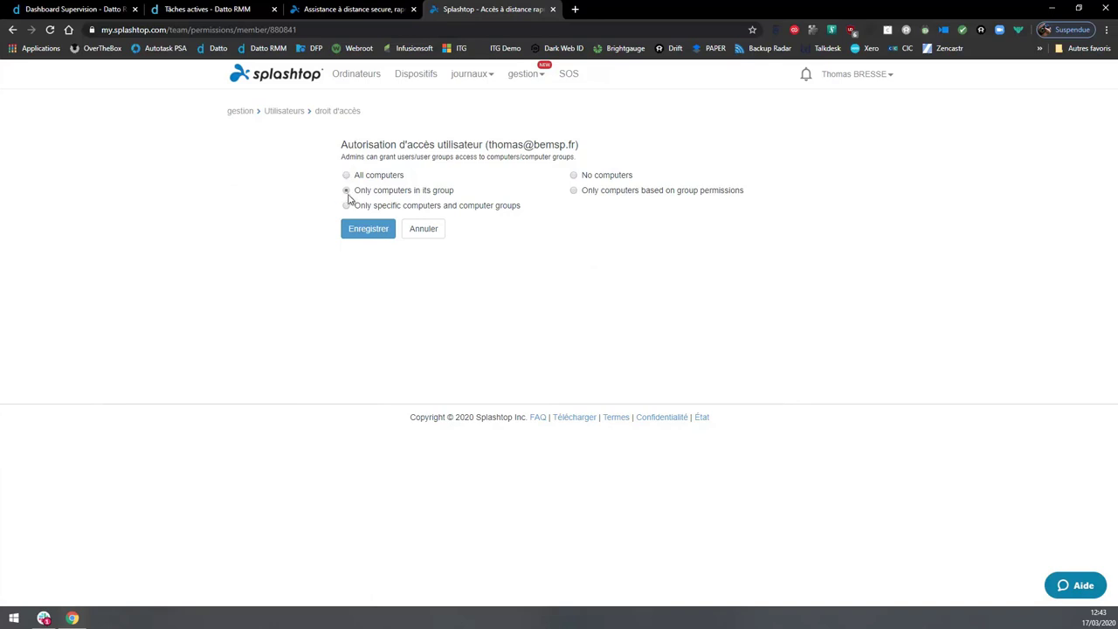
{"action": "left_click", "coordinate": [346, 206]}
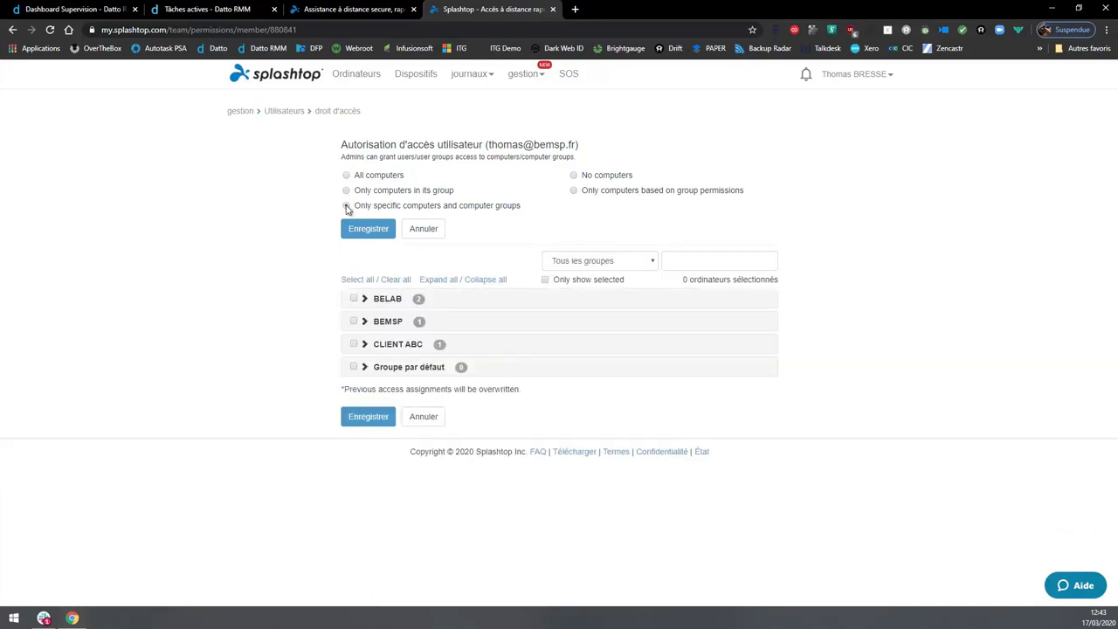
{"action": "left_click", "coordinate": [365, 344]}
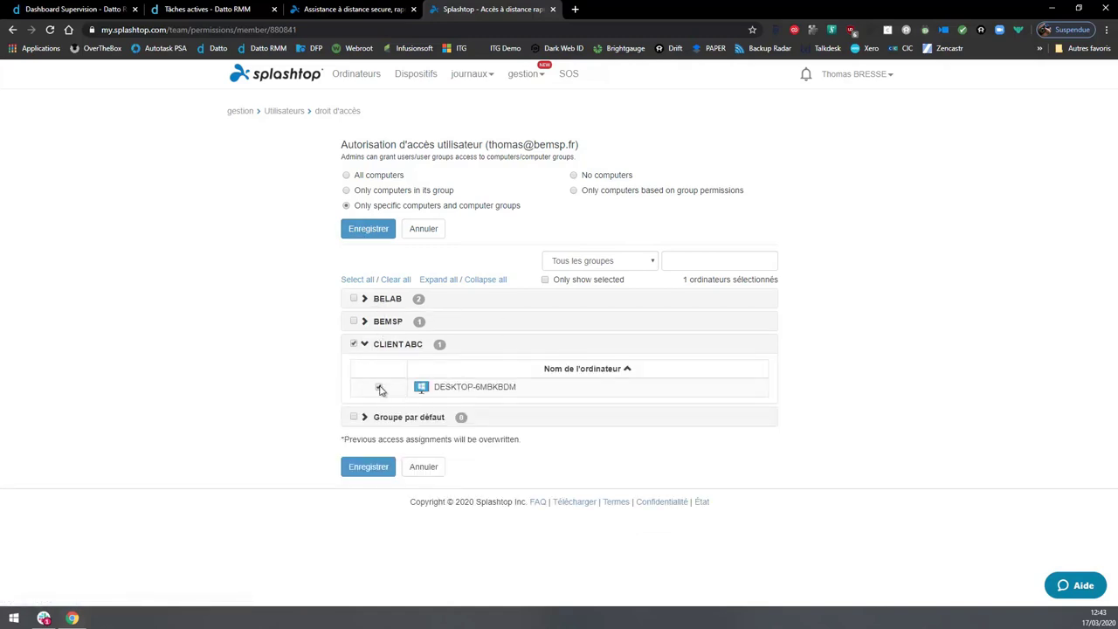
{"action": "left_click", "coordinate": [365, 467]}
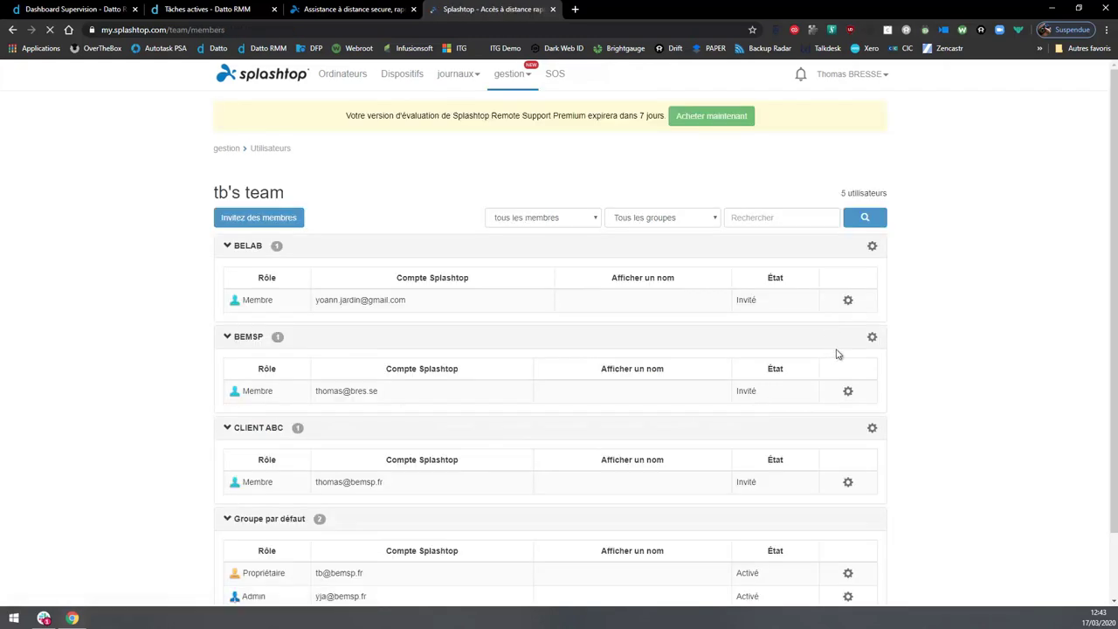
- Examine DESKTOP-6MBKBDM in the computer list, including its group and the available management actions
{"action": "scroll", "coordinate": [935, 377], "scroll_direction": "down", "scroll_amount": 2}
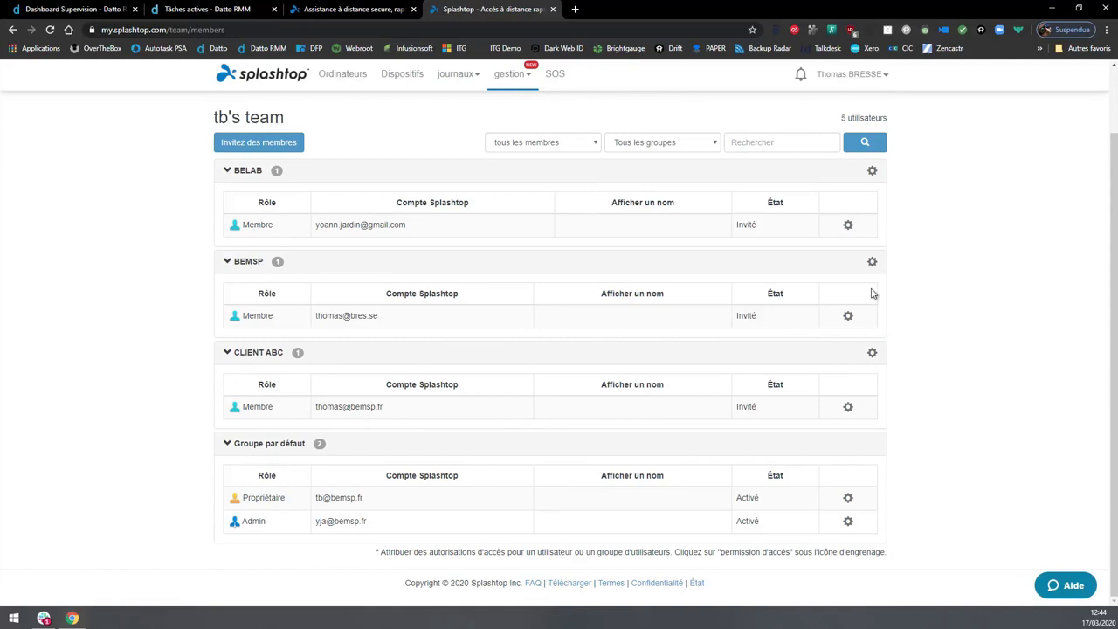
{"action": "scroll", "coordinate": [928, 442], "scroll_direction": "up", "scroll_amount": 1}
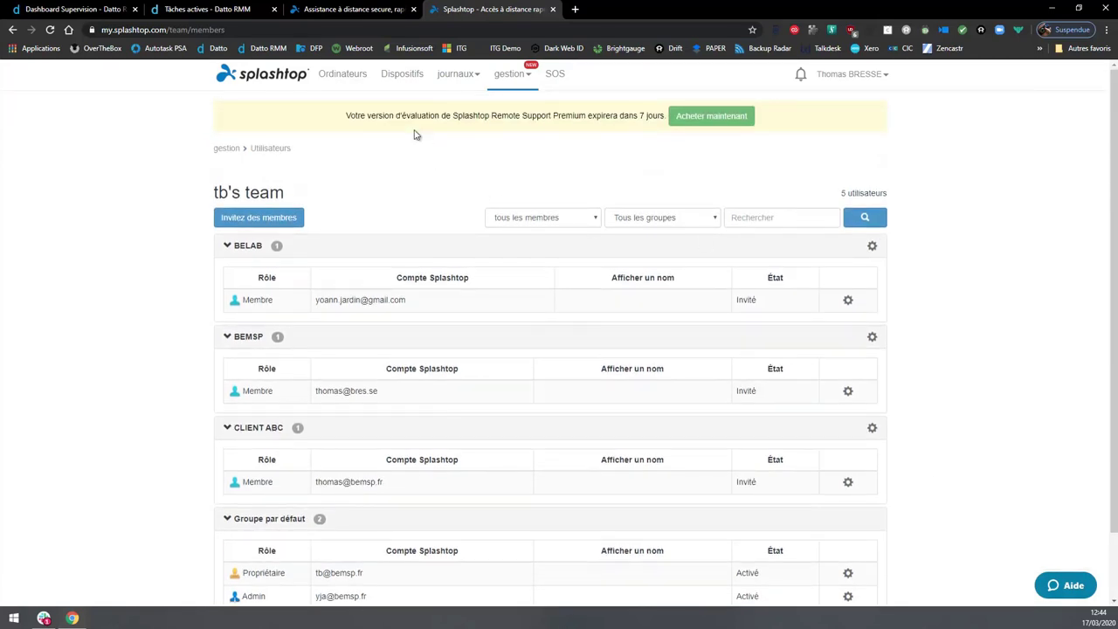
{"action": "left_click", "coordinate": [346, 78]}
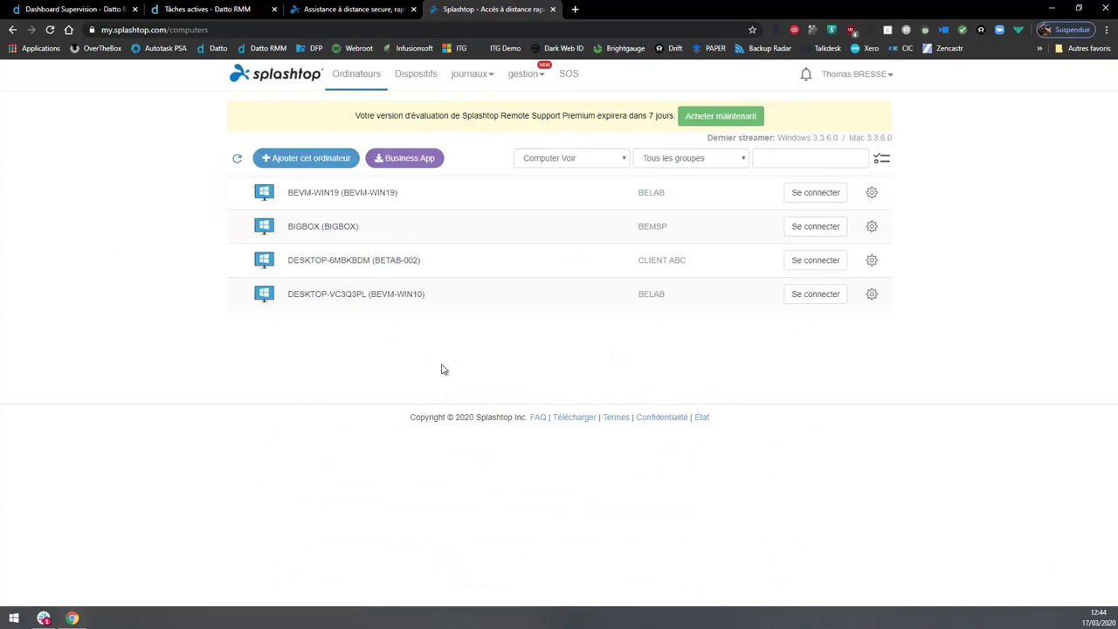
{"action": "left_click_drag", "start_coordinate": [430, 264], "coordinate": [291, 255]}
{"action": "left_click", "coordinate": [290, 256]}
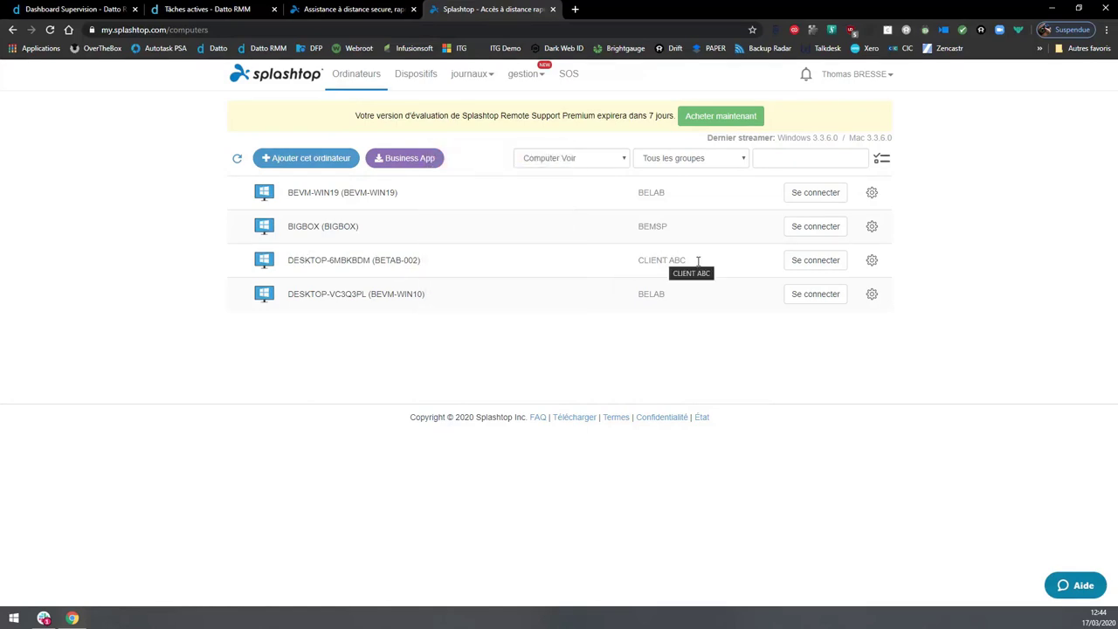
{"action": "left_click", "coordinate": [872, 264]}
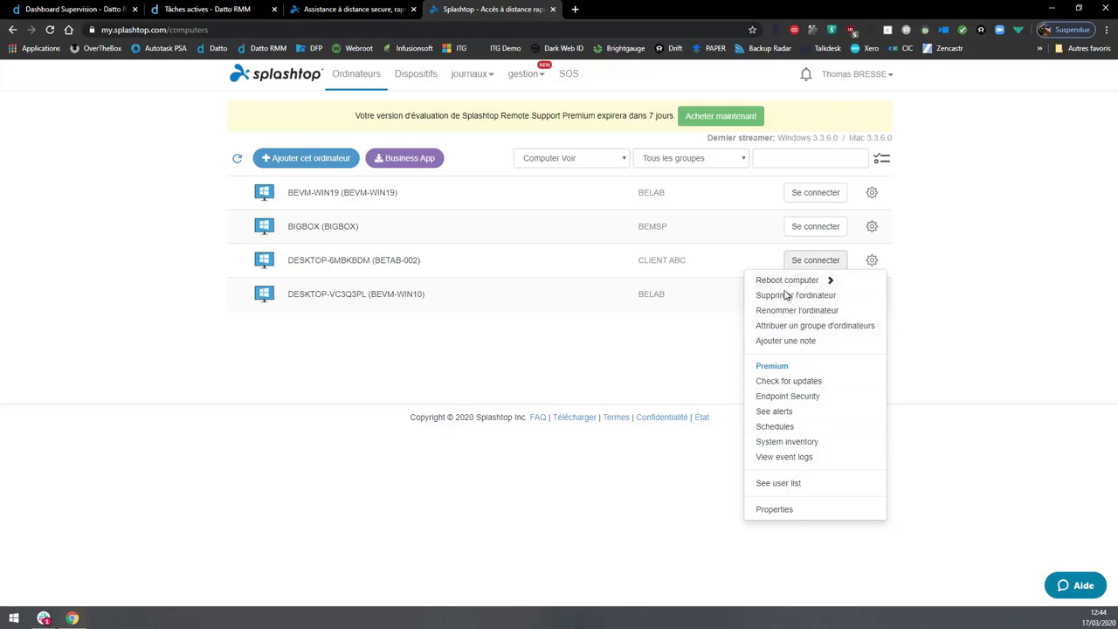
{"action": "left_click", "coordinate": [938, 257]}
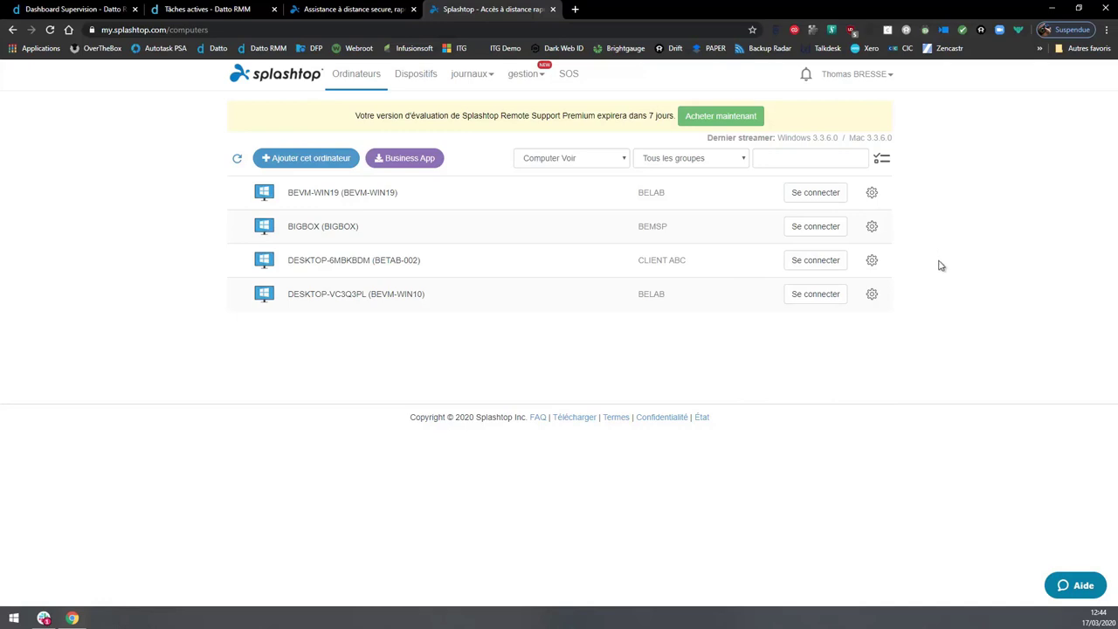
{"action": "left_click", "coordinate": [871, 260]}
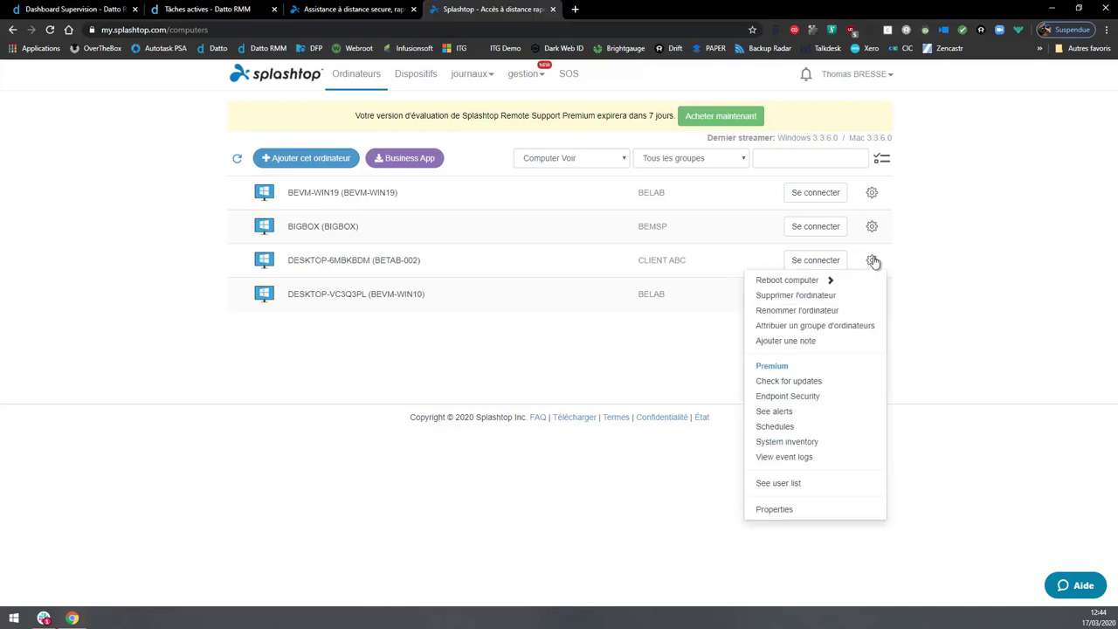
{"action": "left_click", "coordinate": [955, 258]}
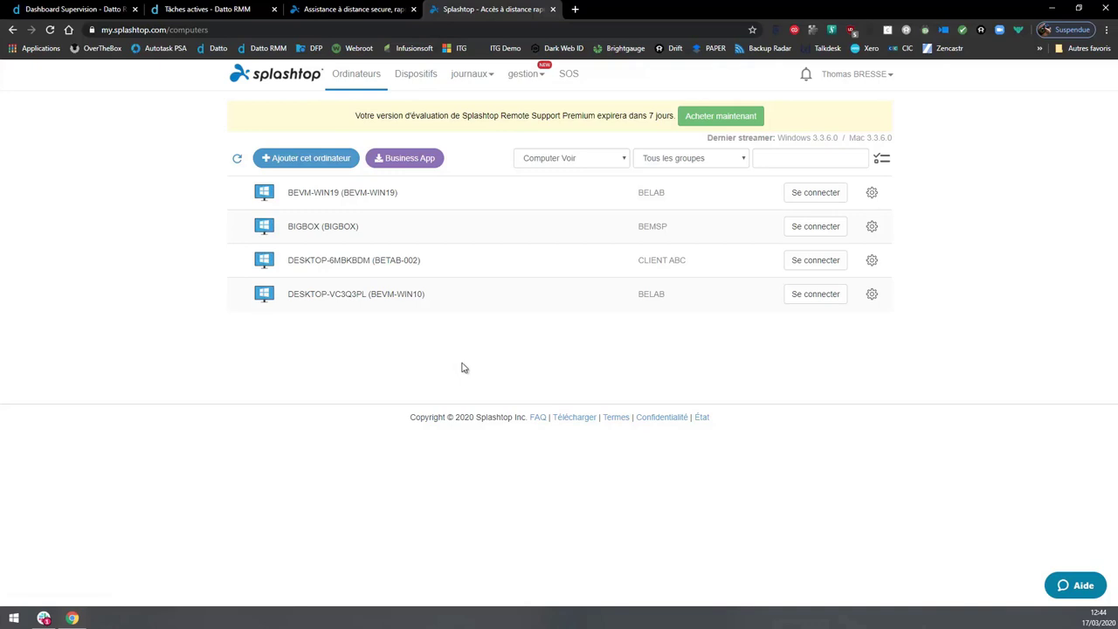
- View the authenticated devices and the available log categories
{"action": "left_click", "coordinate": [416, 77]}
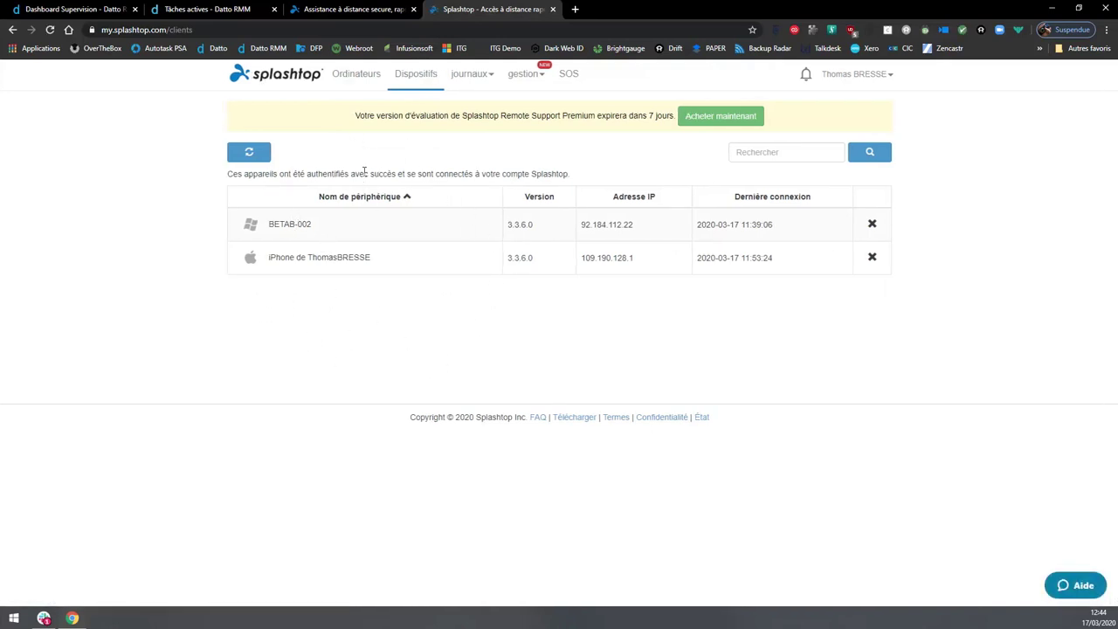
{"action": "left_click", "coordinate": [479, 75]}
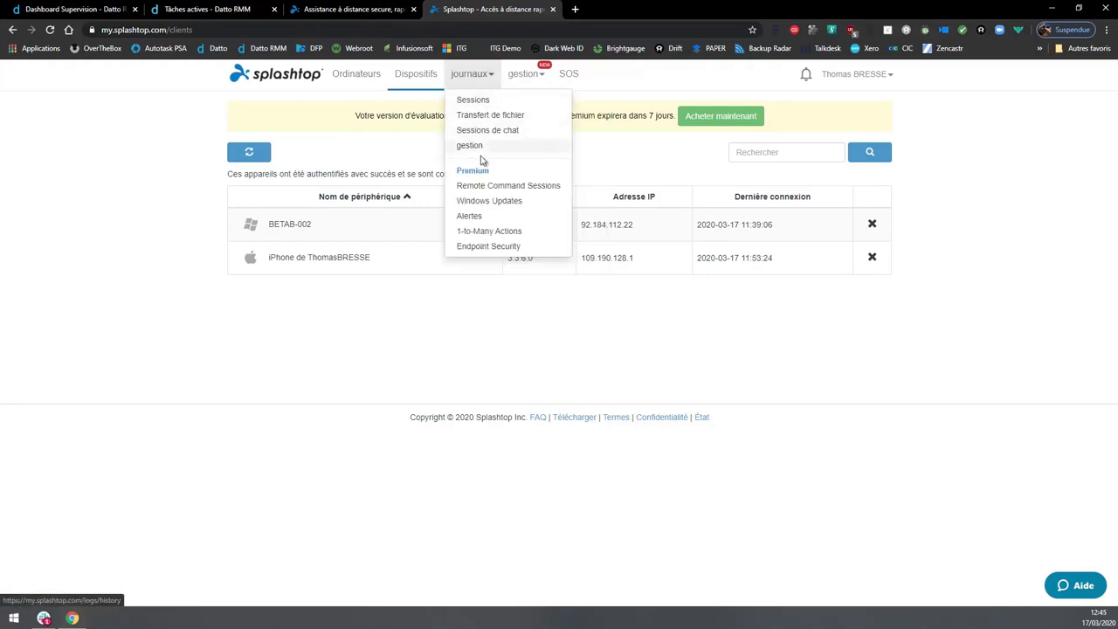
- Open the team settings and review the management permissions and two-step verification options
{"action": "left_click", "coordinate": [533, 75]}
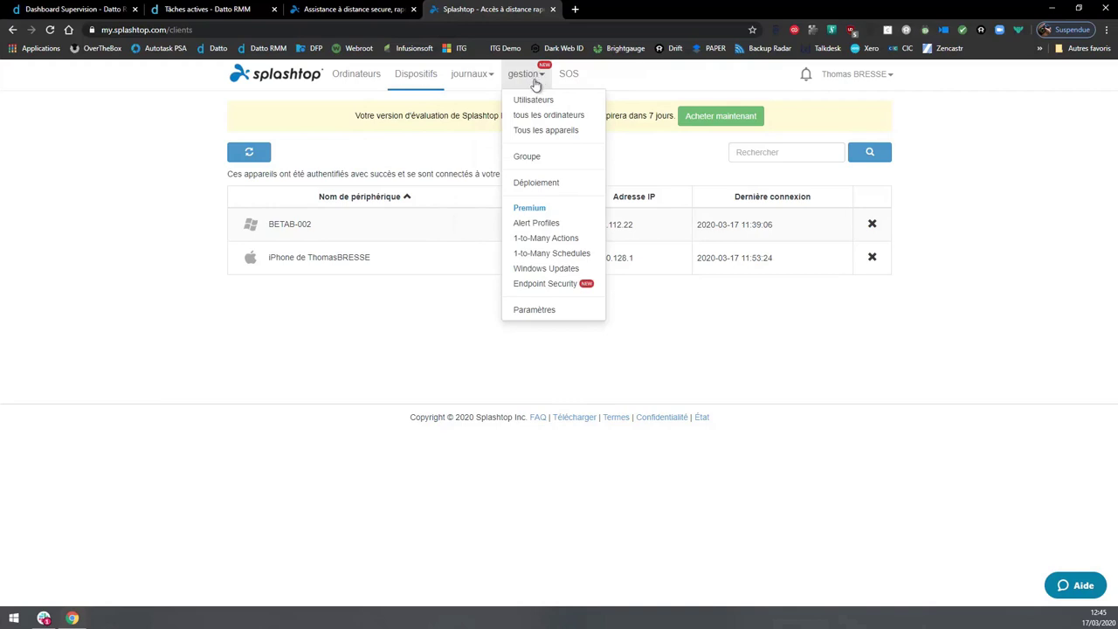
{"action": "left_click", "coordinate": [534, 310]}
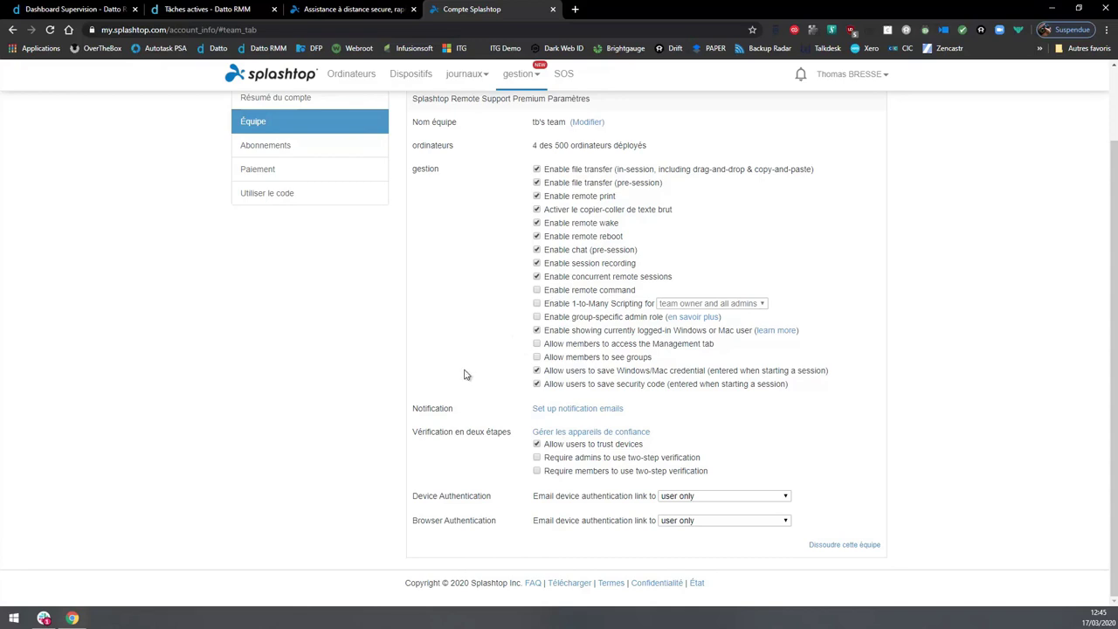
{"action": "left_click_drag", "start_coordinate": [414, 434], "coordinate": [515, 443]}
{"action": "left_click", "coordinate": [445, 434]}
{"action": "scroll", "coordinate": [971, 476], "scroll_direction": "up", "scroll_amount": 1}
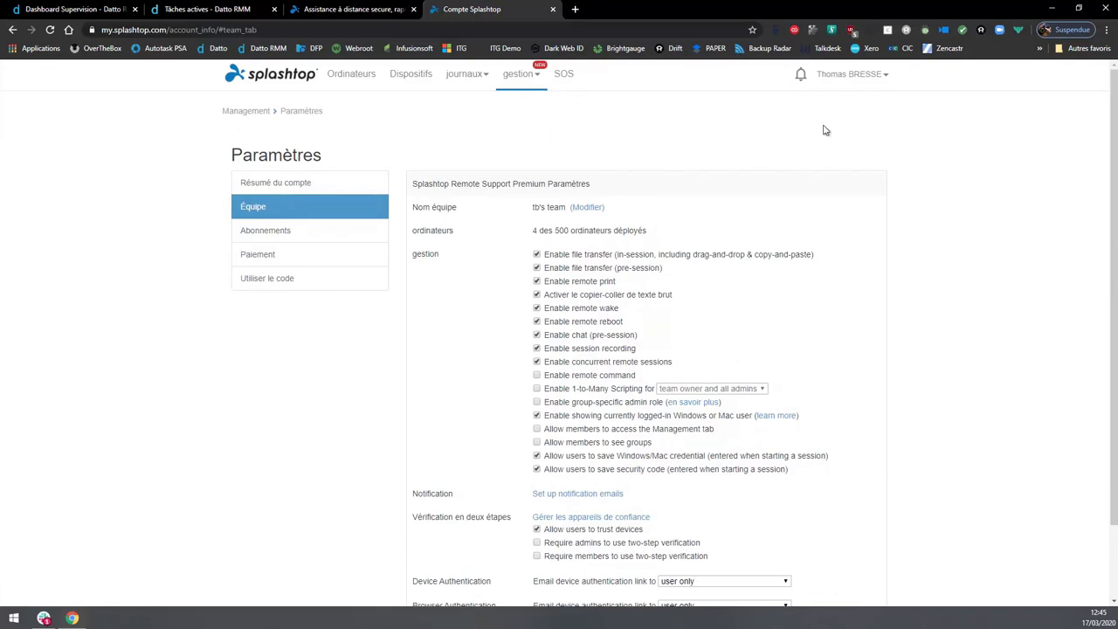
{"action": "left_click", "coordinate": [183, 9]}
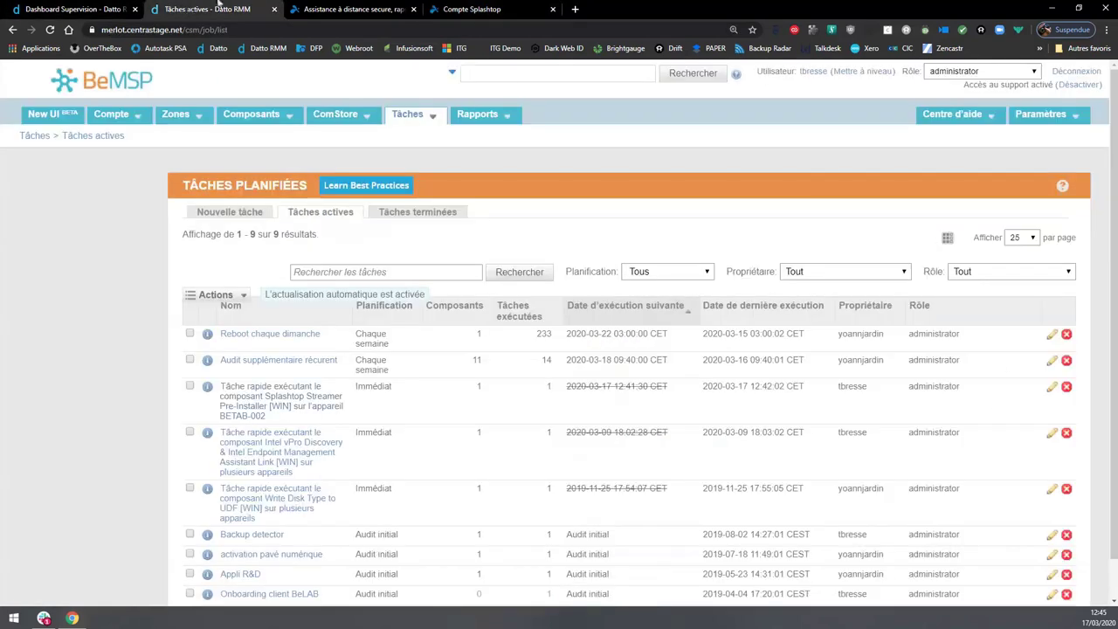
{"action": "left_click", "coordinate": [345, 8]}
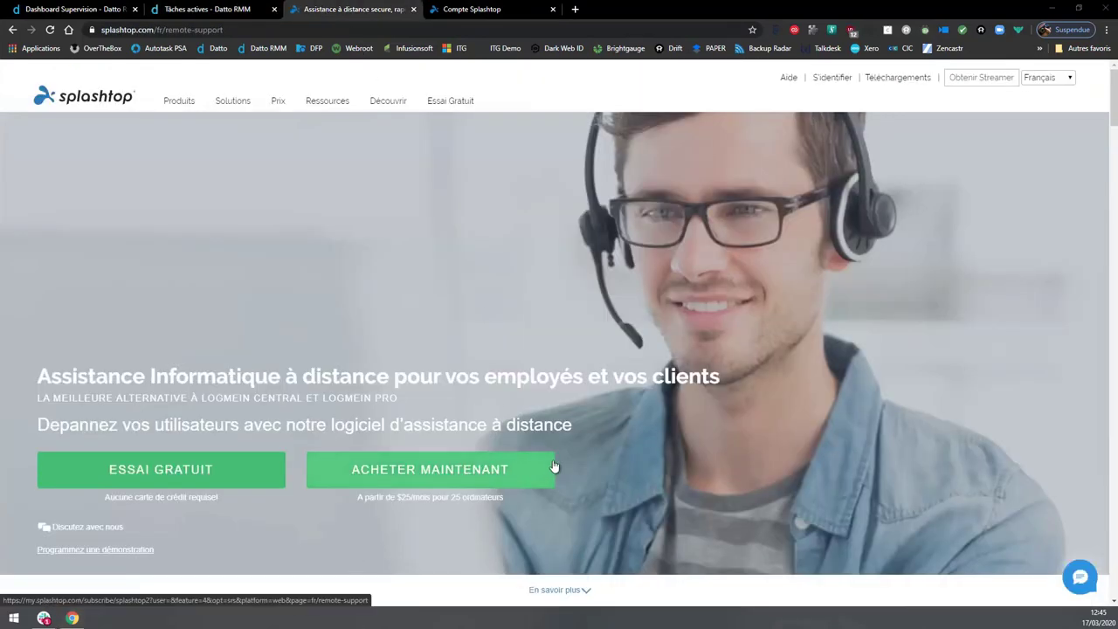
{"action": "left_click", "coordinate": [471, 9]}
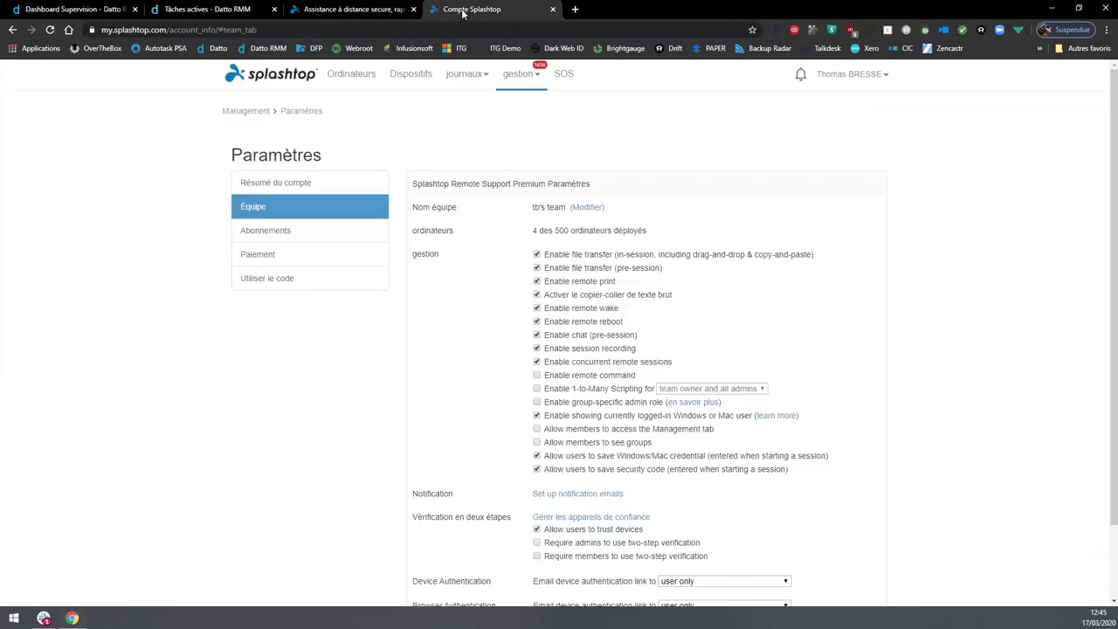
- Start a remote connection to DESKTOP-6MBKBDM from the web computer list and allow the Splashtop Business app to open
{"action": "left_click", "coordinate": [332, 73]}
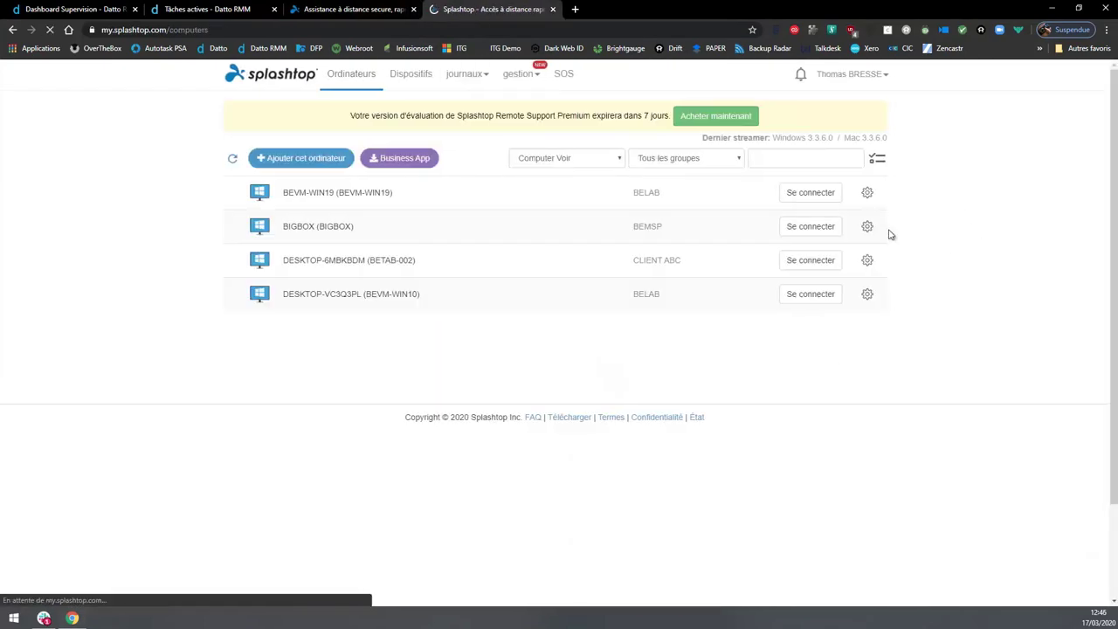
{"action": "left_click", "coordinate": [806, 264]}
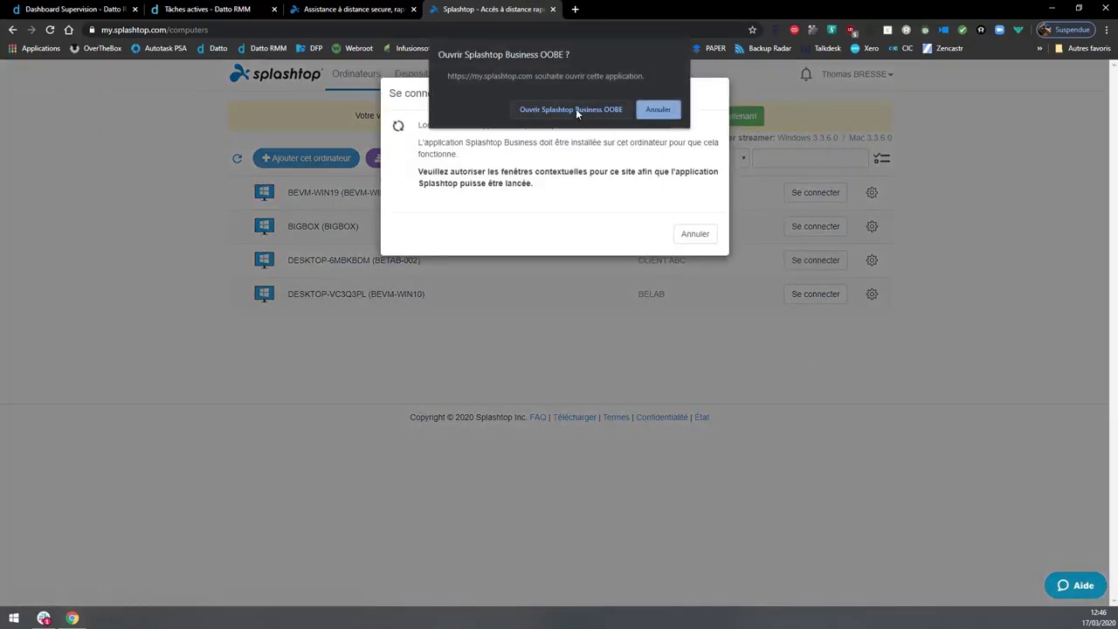
{"action": "left_click", "coordinate": [573, 109]}
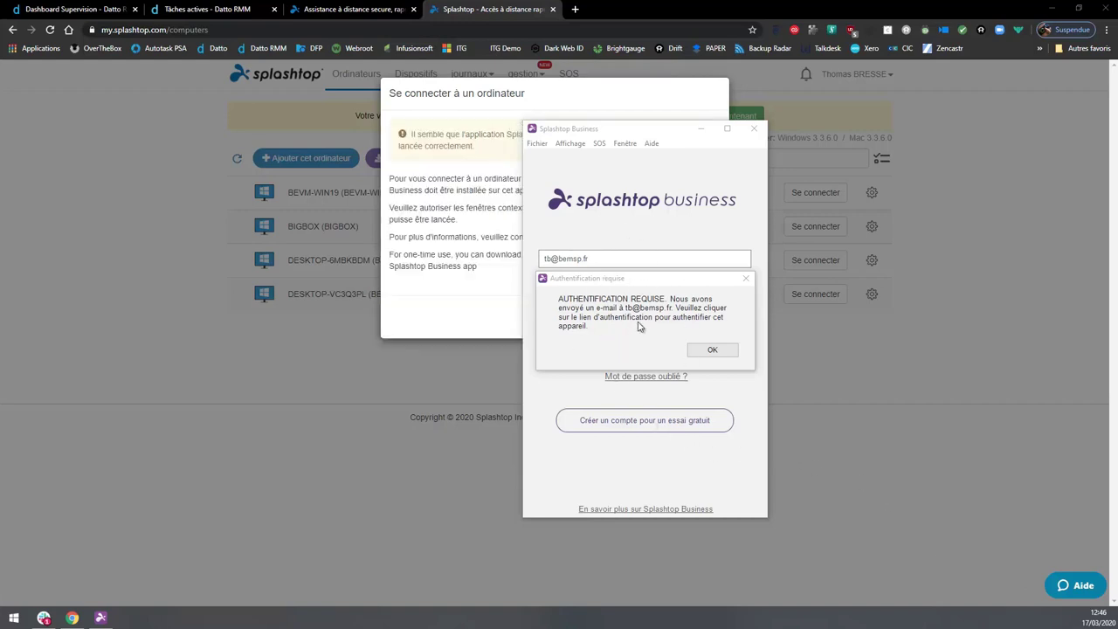
- Authenticate this device through the e-mailed link and sign in to Splashtop Business, cancelling the remote Windows login for DESKTOP-6MBKBDM
{"action": "left_click", "coordinate": [712, 350]}
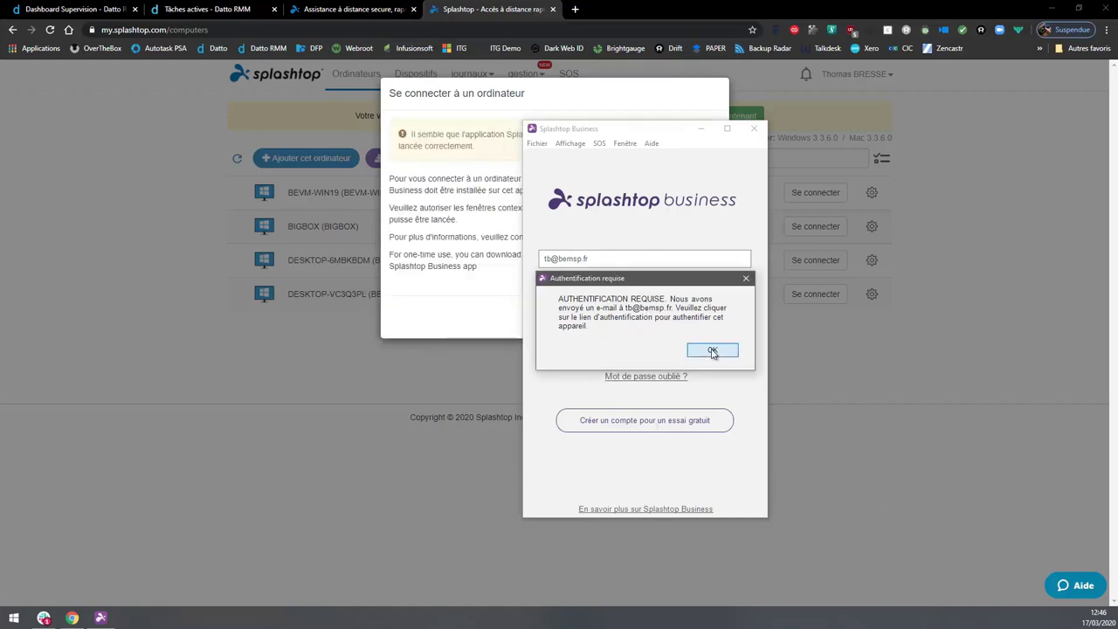
{"action": "left_click", "coordinate": [712, 351]}
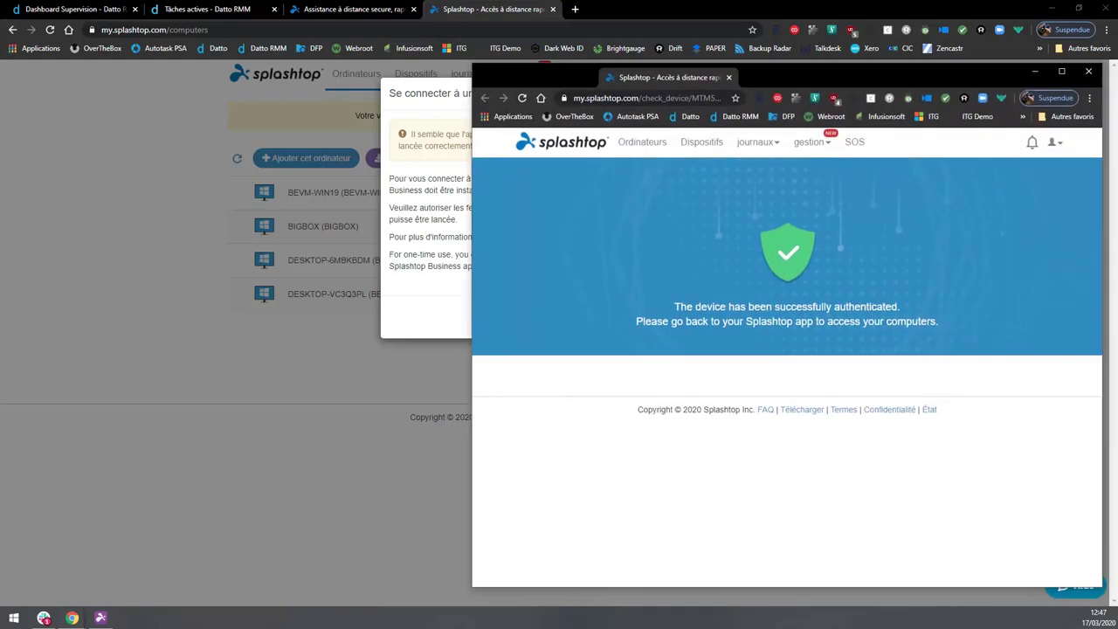
{"action": "key", "text": "ctrl+w"}
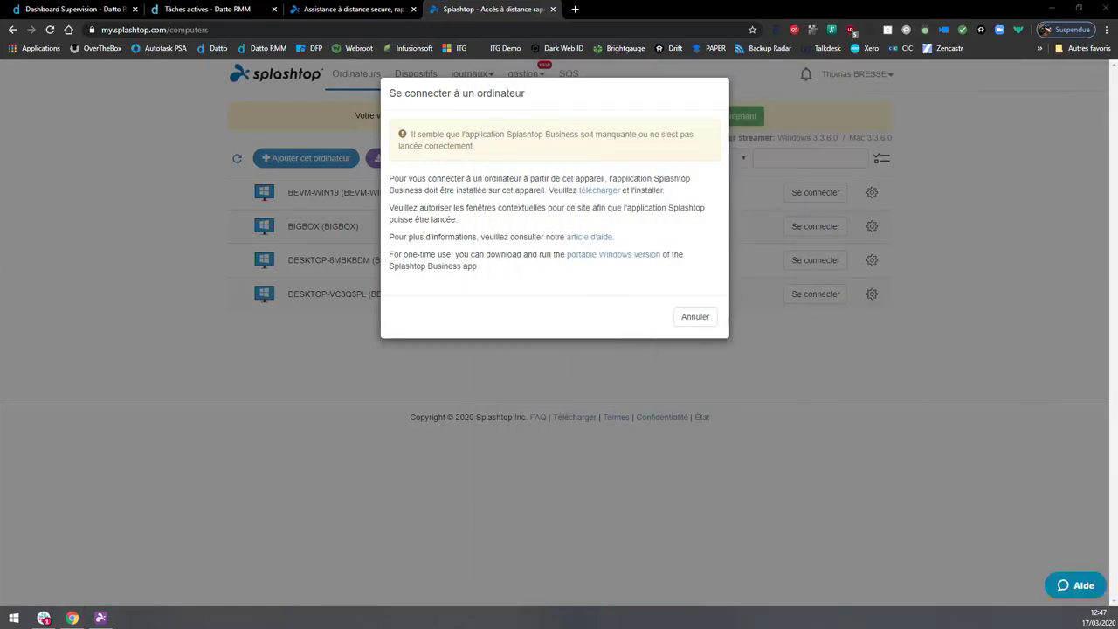
{"action": "left_click", "coordinate": [624, 352]}
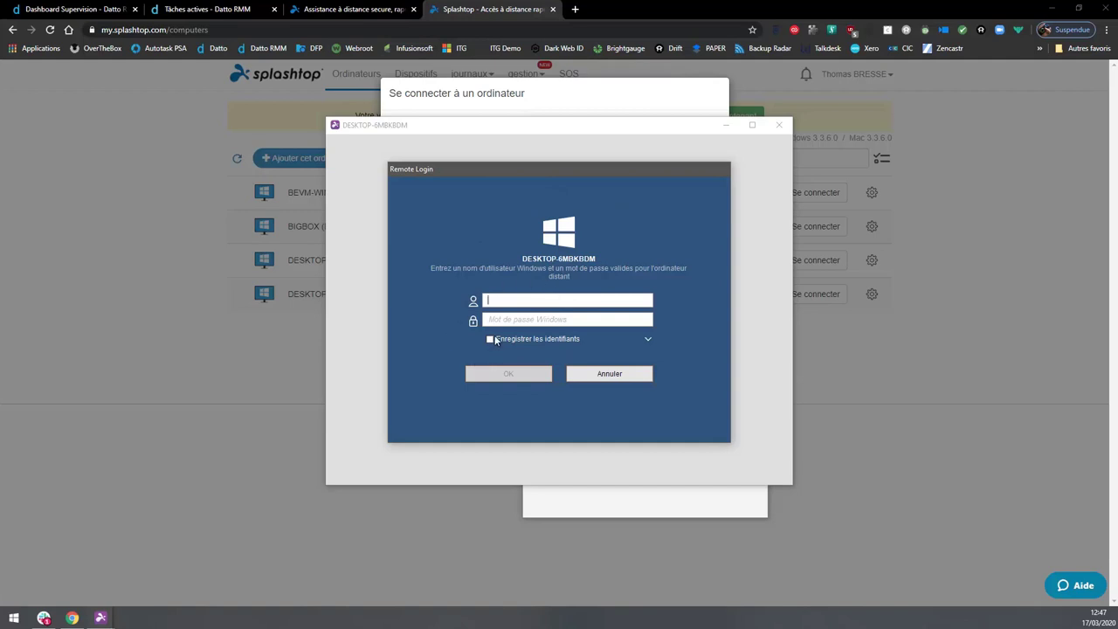
{"action": "left_click", "coordinate": [599, 370]}
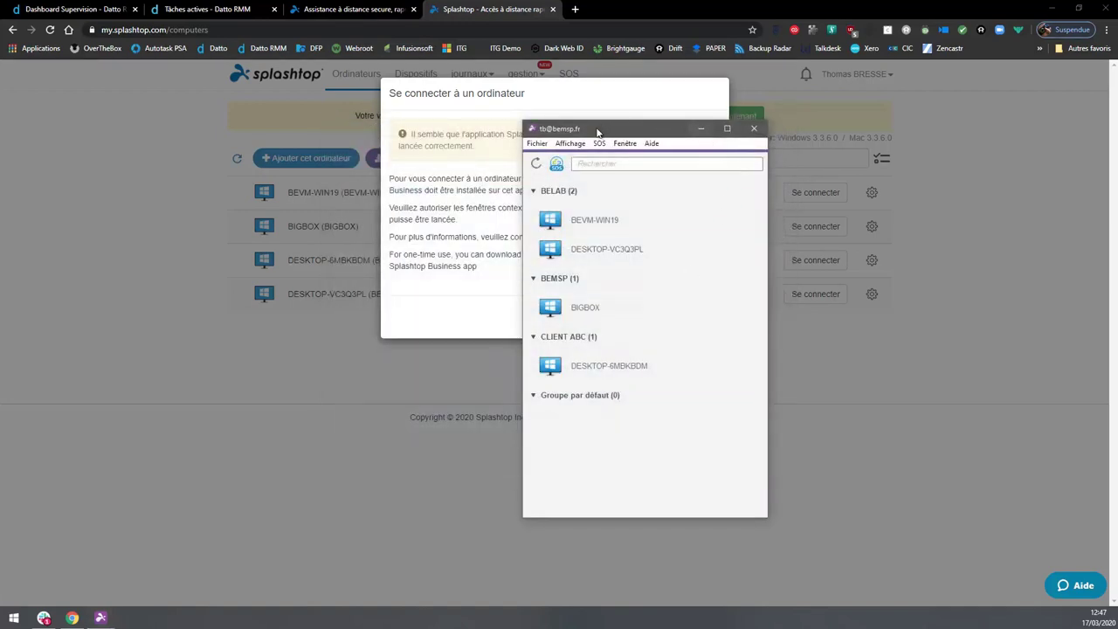
- Move the Splashtop Business window clear of the web dialog, collapse the BEMSP and BELAB groups, and review the computer list's display options
{"action": "left_click_drag", "start_coordinate": [584, 123], "coordinate": [793, 89]}
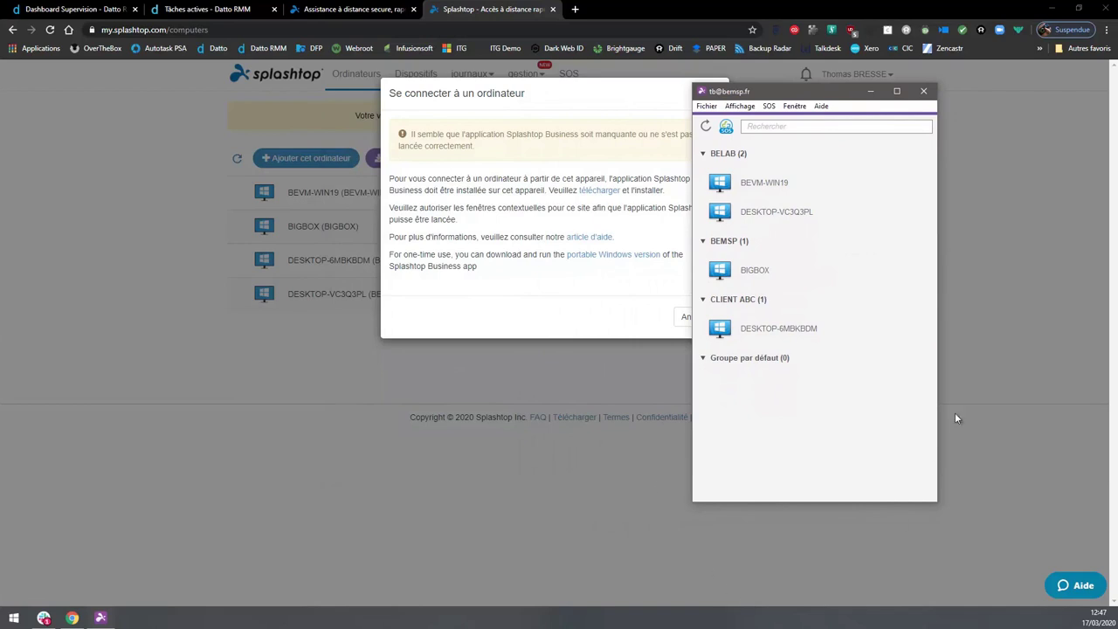
{"action": "left_click", "coordinate": [704, 242]}
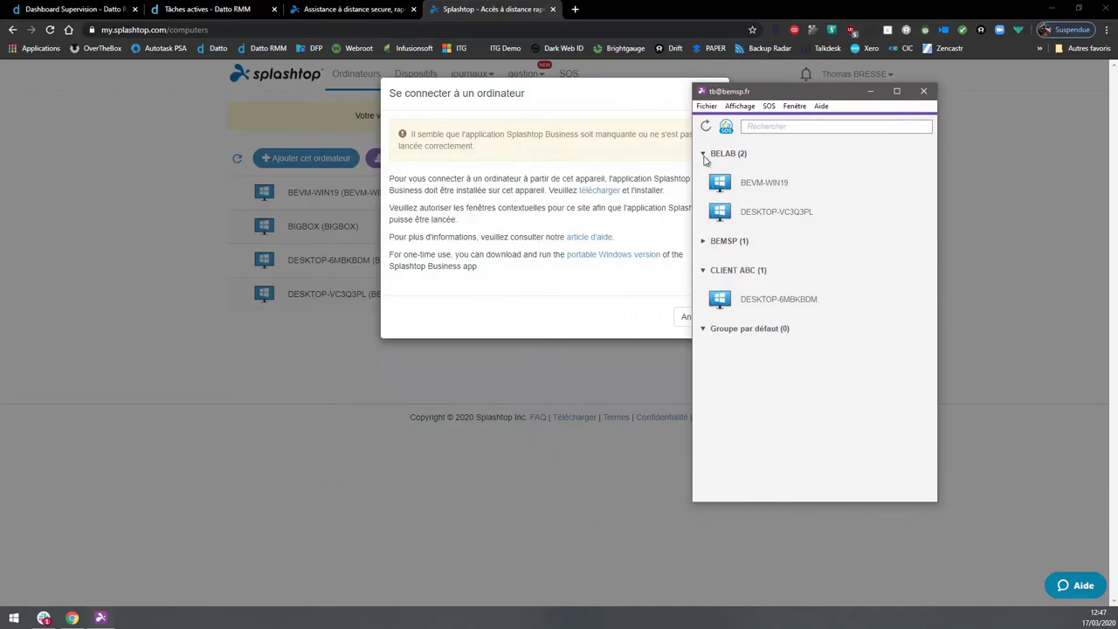
{"action": "left_click", "coordinate": [705, 155]}
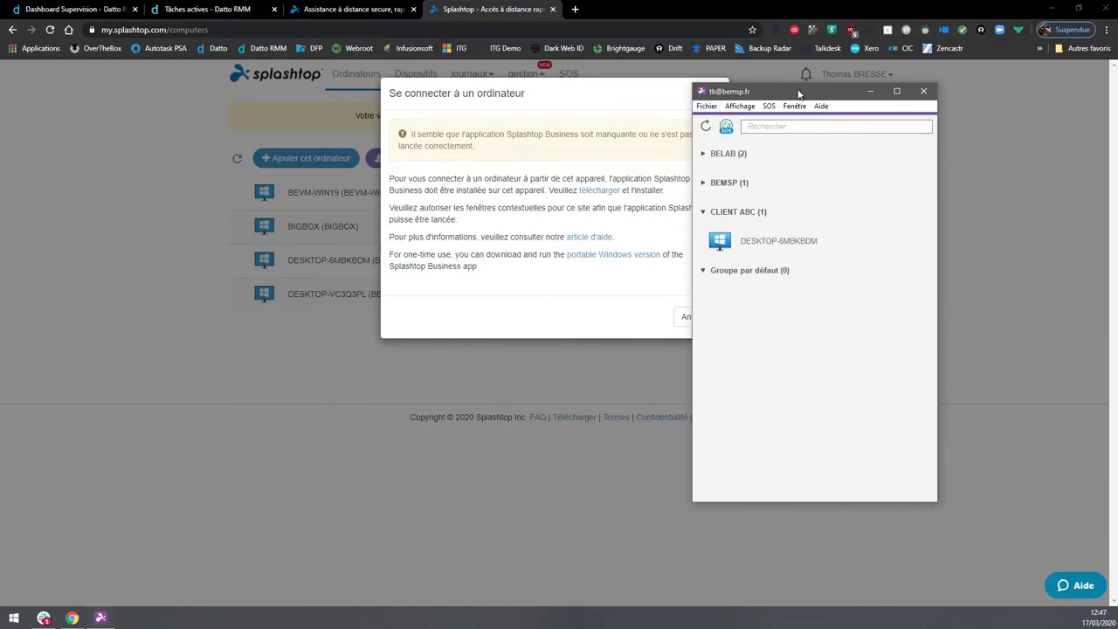
{"action": "left_click_drag", "start_coordinate": [798, 90], "coordinate": [893, 110]}
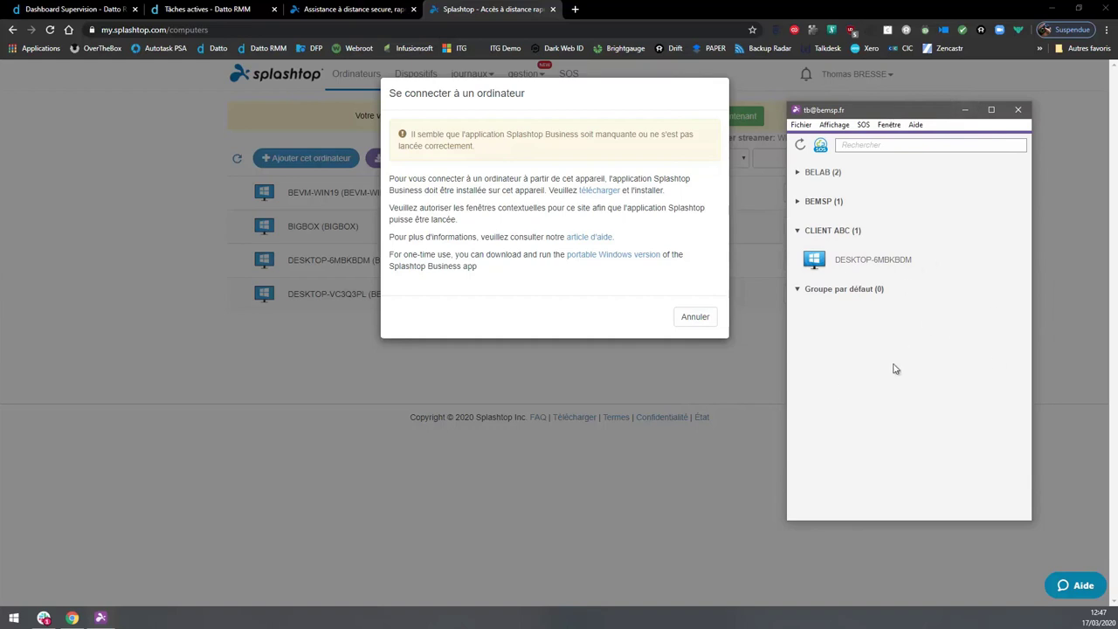
{"action": "left_click", "coordinate": [833, 125]}
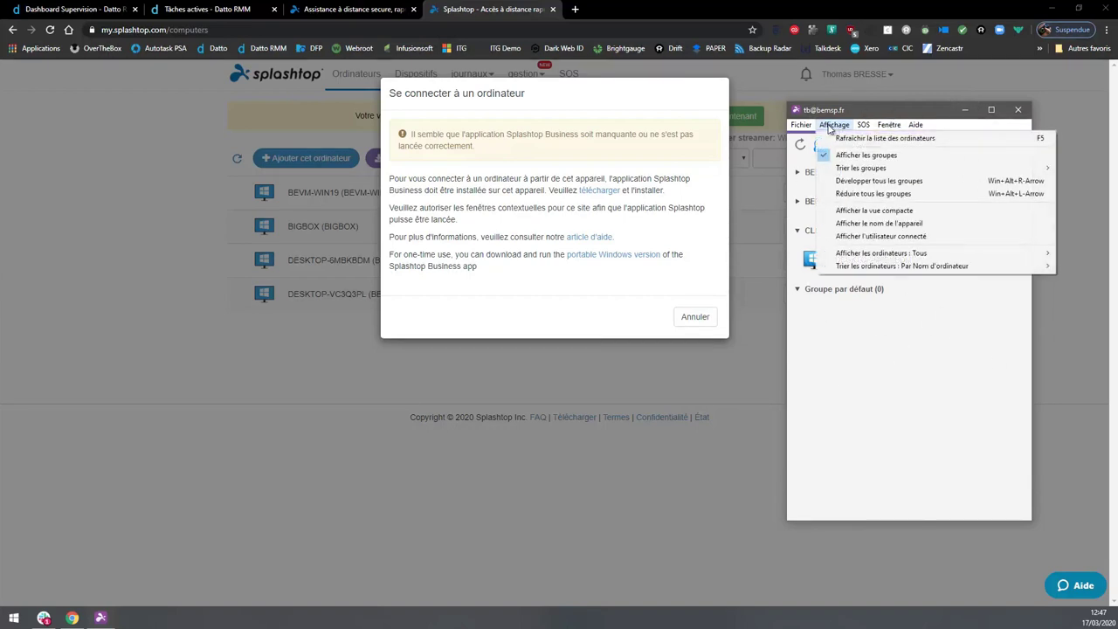
{"action": "left_click", "coordinate": [834, 126]}
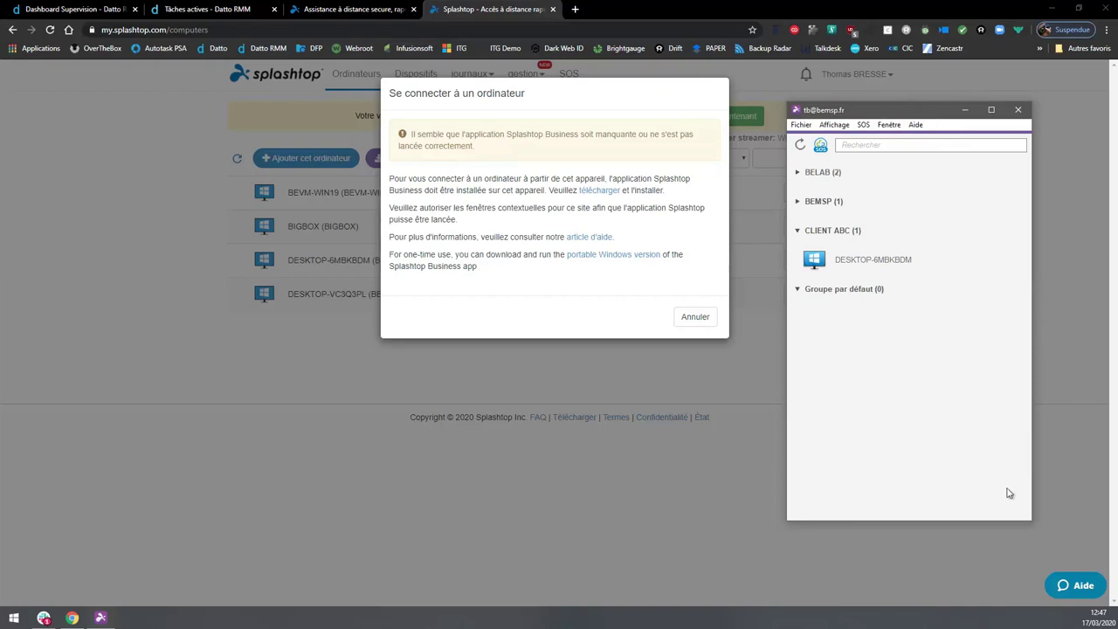